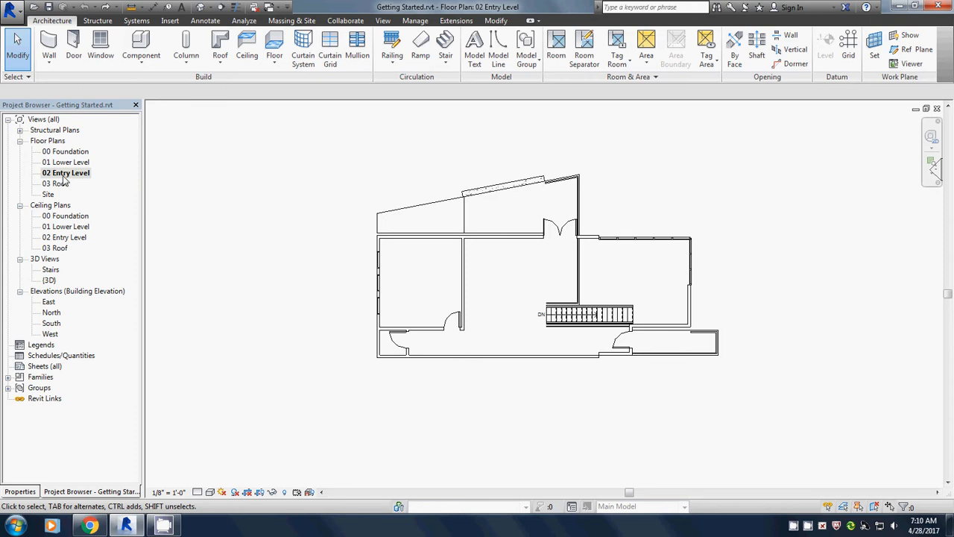
Step: Create a perspective camera view from northeast of the building on the entry level plan, aimed at the stairs inside
{"action": "scroll", "coordinate": [496, 283], "scroll_direction": "up", "scroll_amount": 1}
{"action": "middle_click_drag", "start_coordinate": [497, 283], "coordinate": [426, 335]}
{"action": "scroll", "coordinate": [426, 334], "scroll_direction": "down", "scroll_amount": 1}
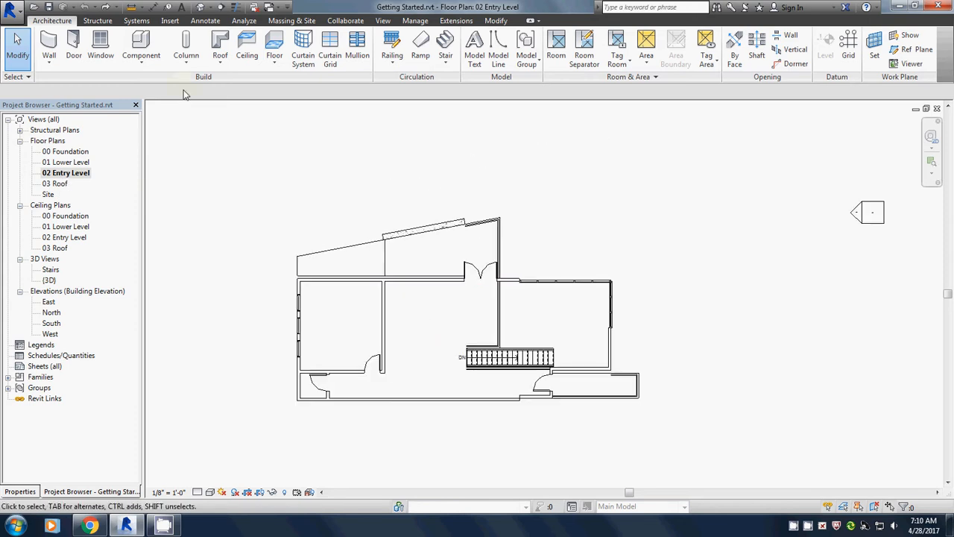
{"action": "left_click", "coordinate": [212, 9]}
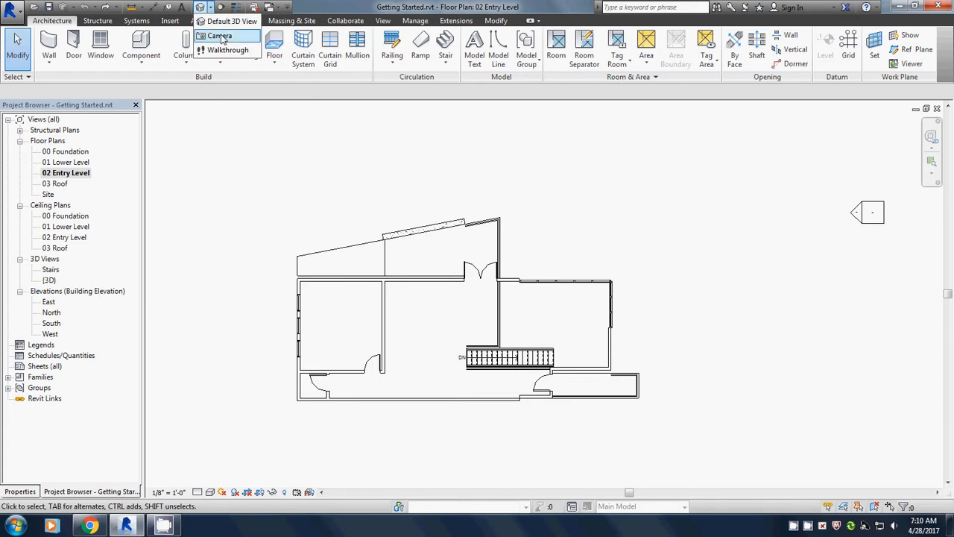
{"action": "left_click", "coordinate": [254, 52]}
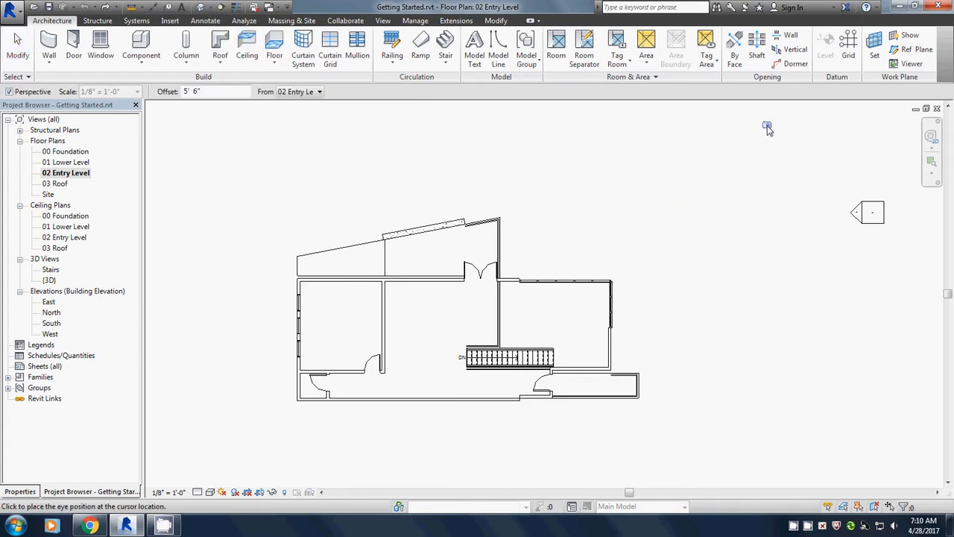
{"action": "left_click", "coordinate": [770, 121]}
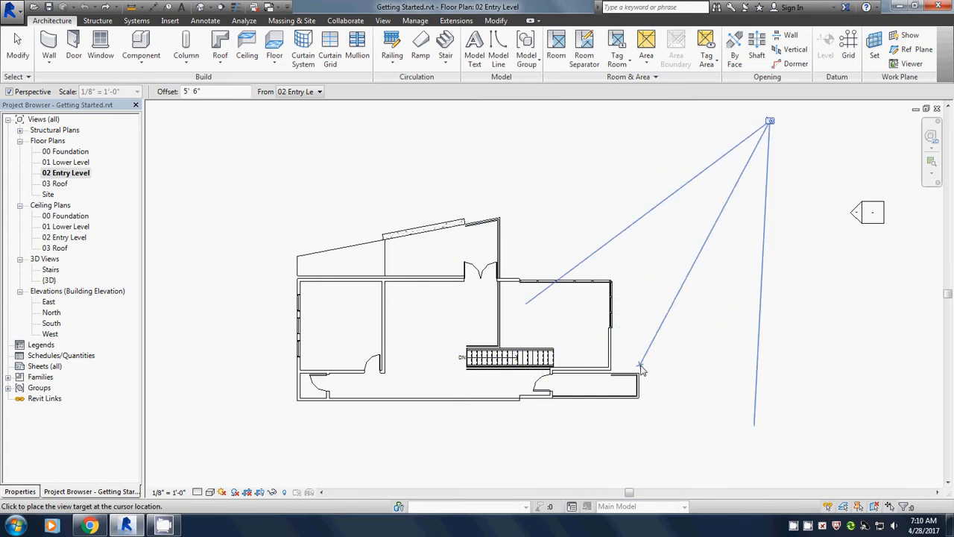
{"action": "left_click", "coordinate": [542, 322]}
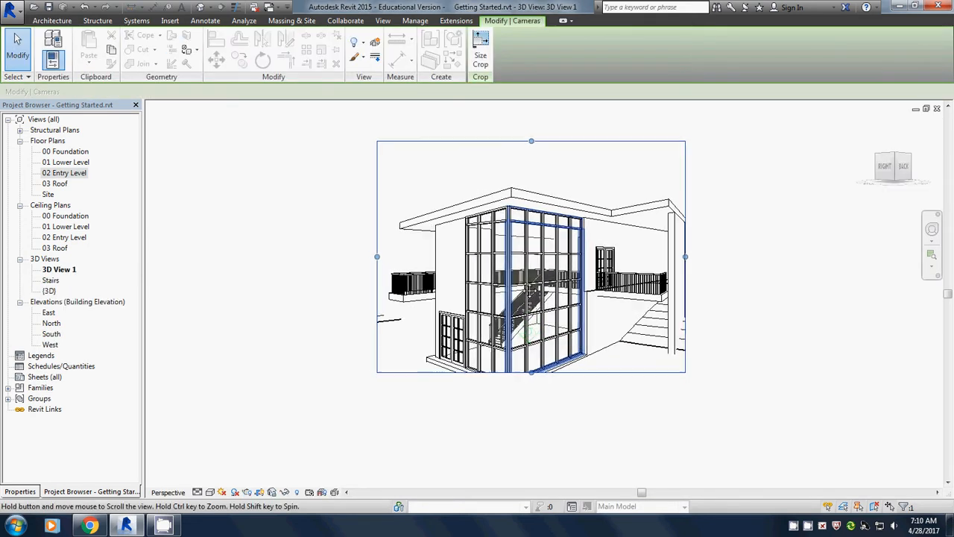
Step: Extend the camera view's crop region downward and outward on both sides, and apply the Shaded visual style
{"action": "left_click_drag", "start_coordinate": [532, 372], "coordinate": [532, 436]}
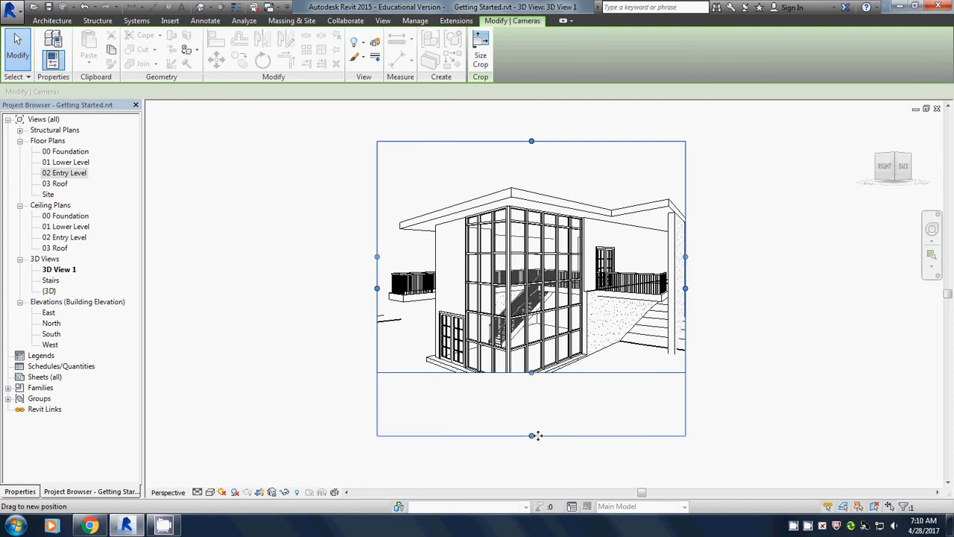
{"action": "left_click_drag", "start_coordinate": [378, 290], "coordinate": [312, 289]}
{"action": "left_click_drag", "start_coordinate": [686, 289], "coordinate": [755, 289]}
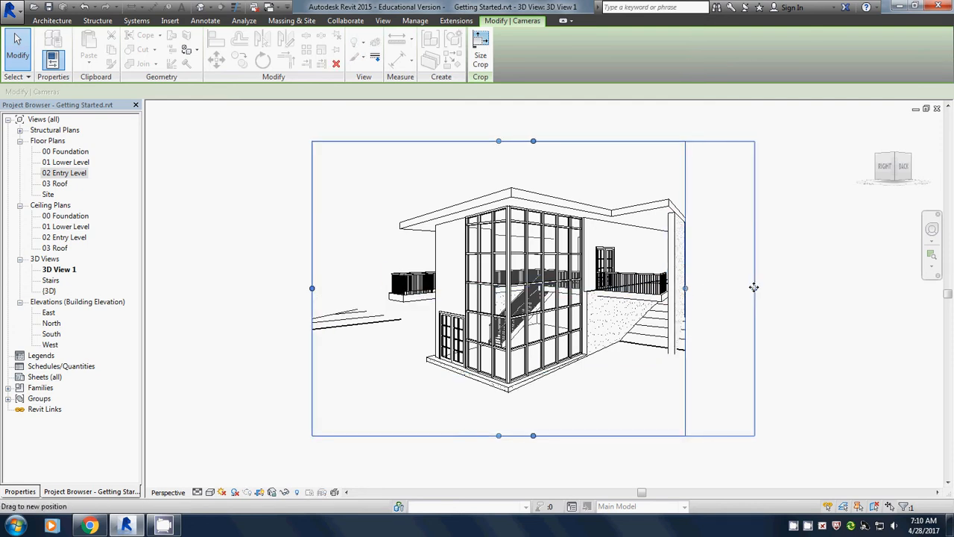
{"action": "left_click", "coordinate": [210, 492]}
{"action": "left_click", "coordinate": [228, 441]}
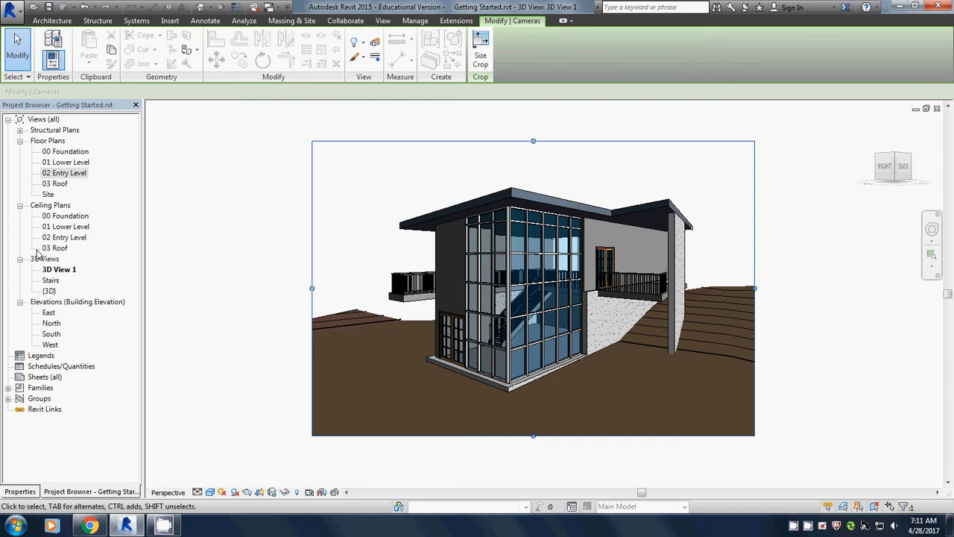
Step: Rename the new camera view to To Building and close it
{"action": "right_click", "coordinate": [58, 271]}
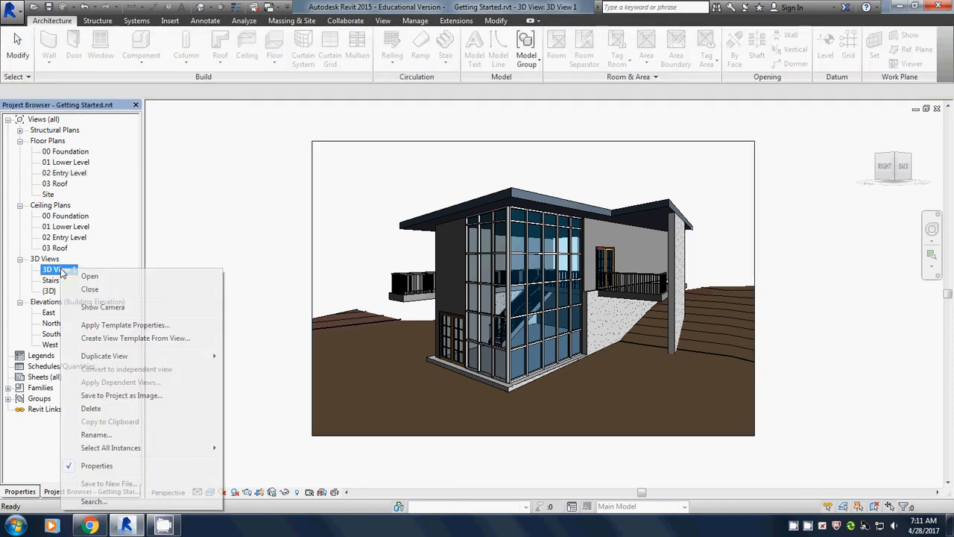
{"action": "left_click", "coordinate": [96, 434]}
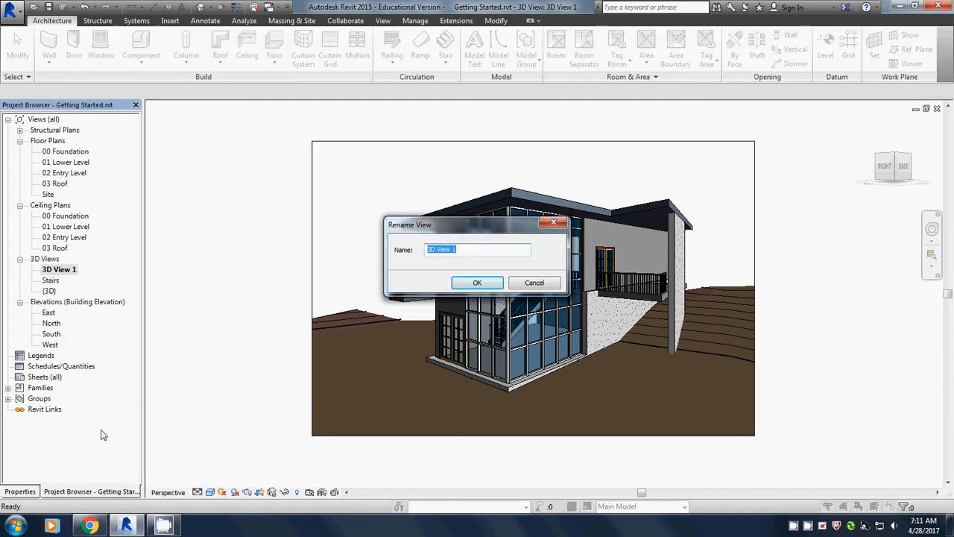
{"action": "type", "text": "To Building"}
{"action": "left_click", "coordinate": [480, 283]}
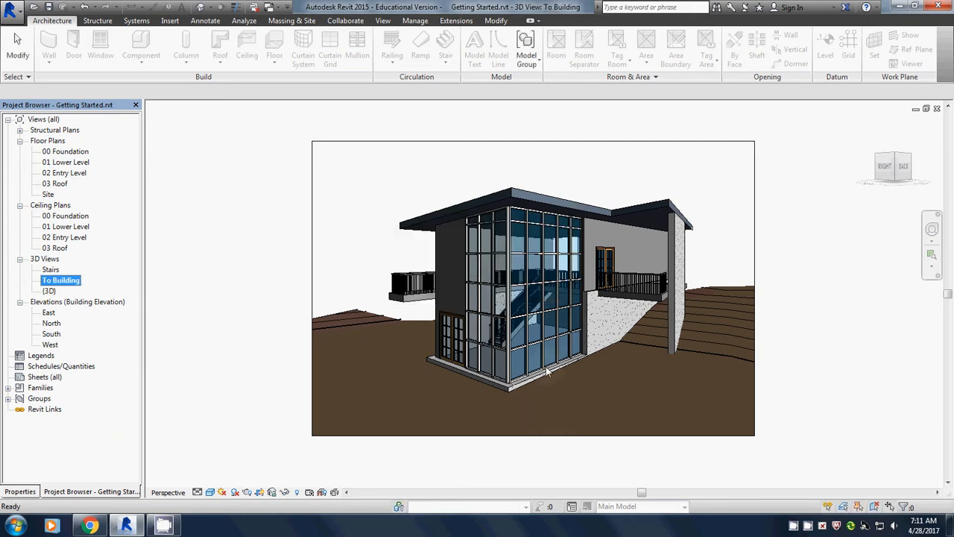
{"action": "left_click", "coordinate": [938, 108]}
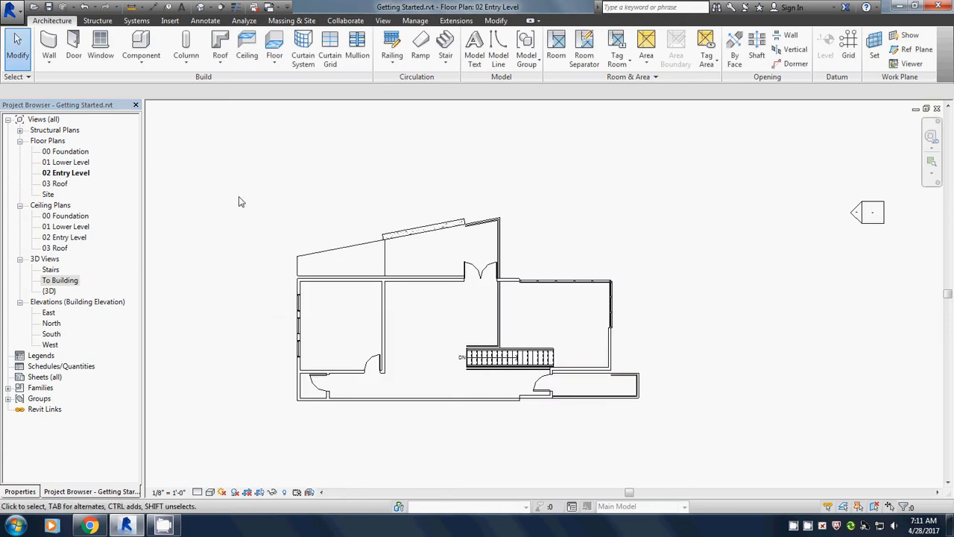
Step: Draw a horizontal building section looking north through the stairs across the whole entry level plan, and slightly reduce its view depth
{"action": "left_click", "coordinate": [221, 9]}
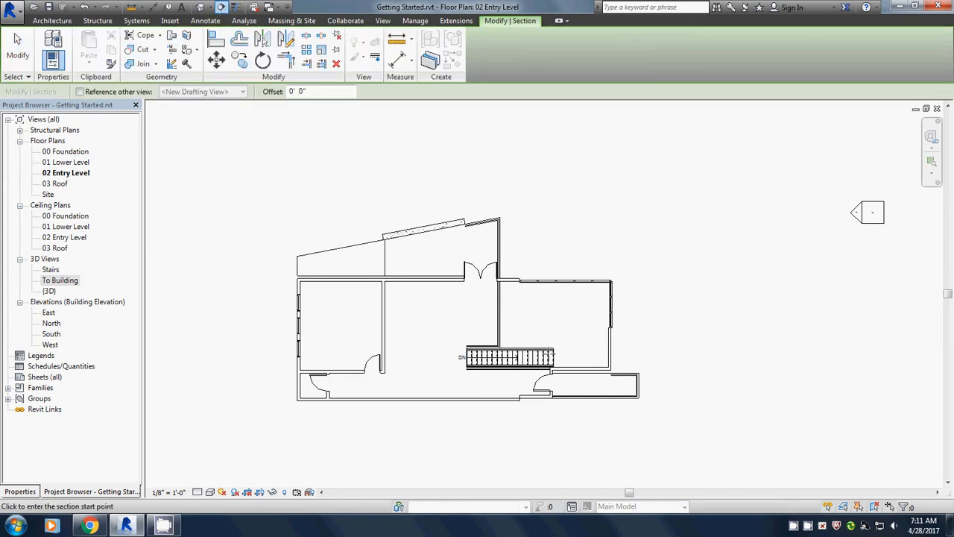
{"action": "left_click", "coordinate": [263, 360]}
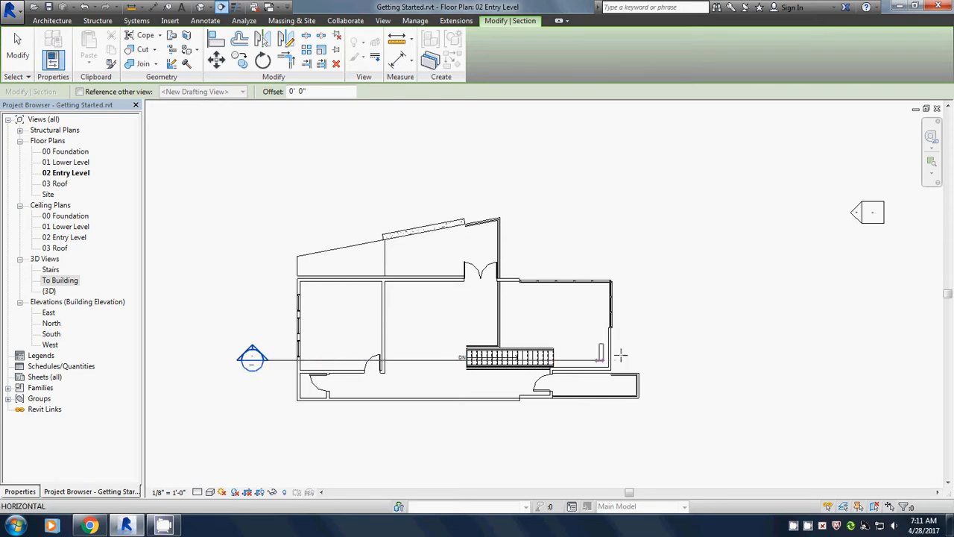
{"action": "left_click", "coordinate": [711, 360]}
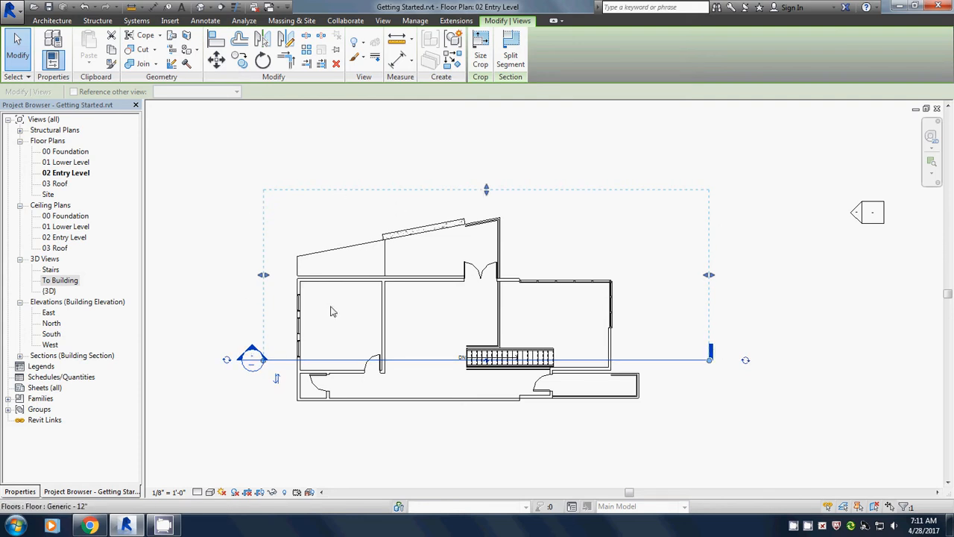
{"action": "mouse_move", "coordinate": [484, 190]}
{"action": "left_mouse_down"}
{"action": "mouse_move", "coordinate": [484, 248]}
{"action": "mouse_move", "coordinate": [487, 196]}
{"action": "left_mouse_up"}
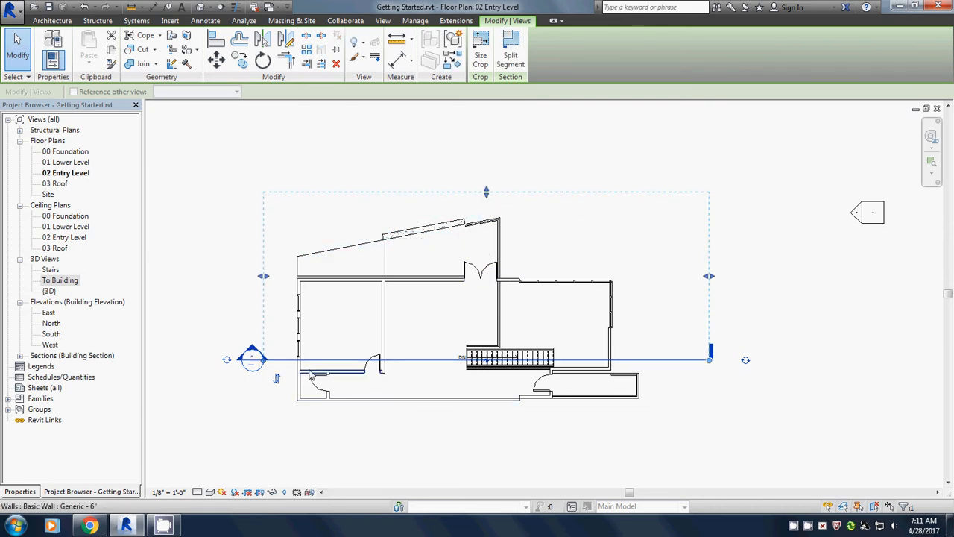
Step: Open the Section 1 view to examine the cut through the building, and close it again
{"action": "left_click", "coordinate": [21, 358]}
{"action": "double_click", "coordinate": [58, 366]}
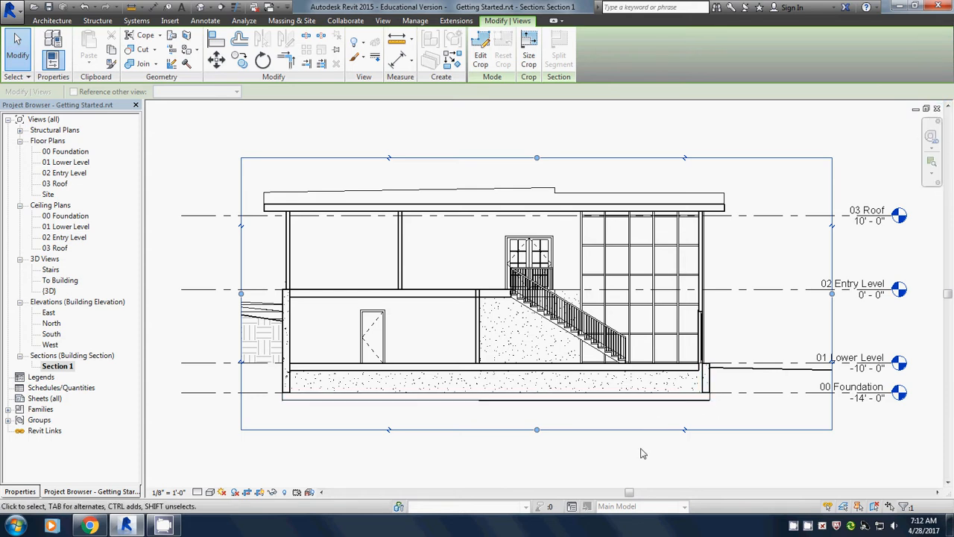
{"action": "left_click", "coordinate": [937, 108]}
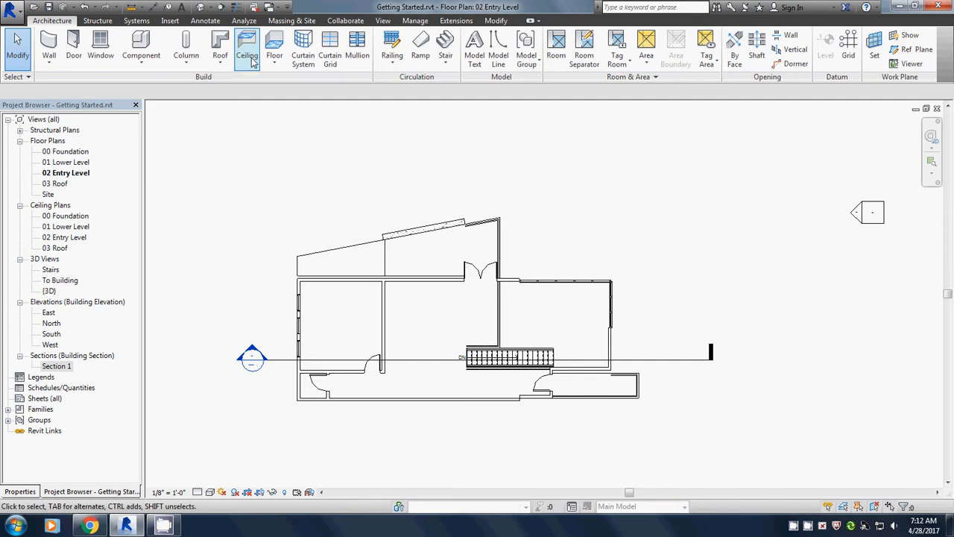
Step: Tag all untagged doors and windows in the 02 Entry Level plan using Door Tag and Window Tag
{"action": "left_click", "coordinate": [205, 21]}
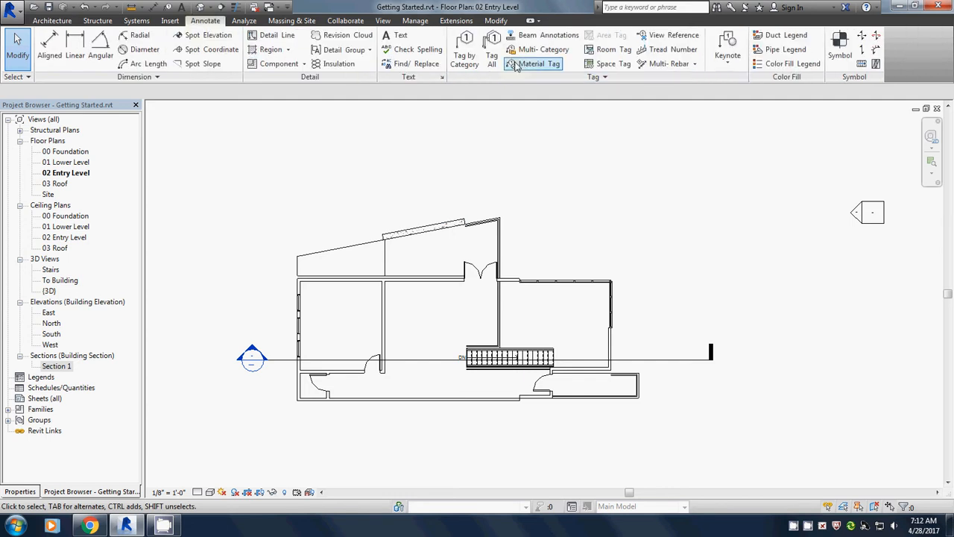
{"action": "left_click", "coordinate": [492, 52]}
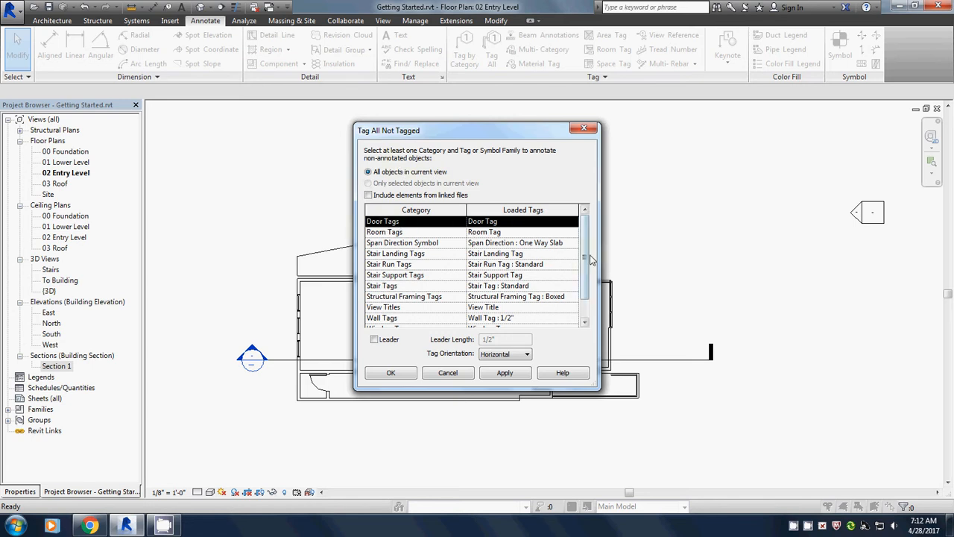
{"action": "left_click_drag", "start_coordinate": [586, 245], "coordinate": [585, 279]}
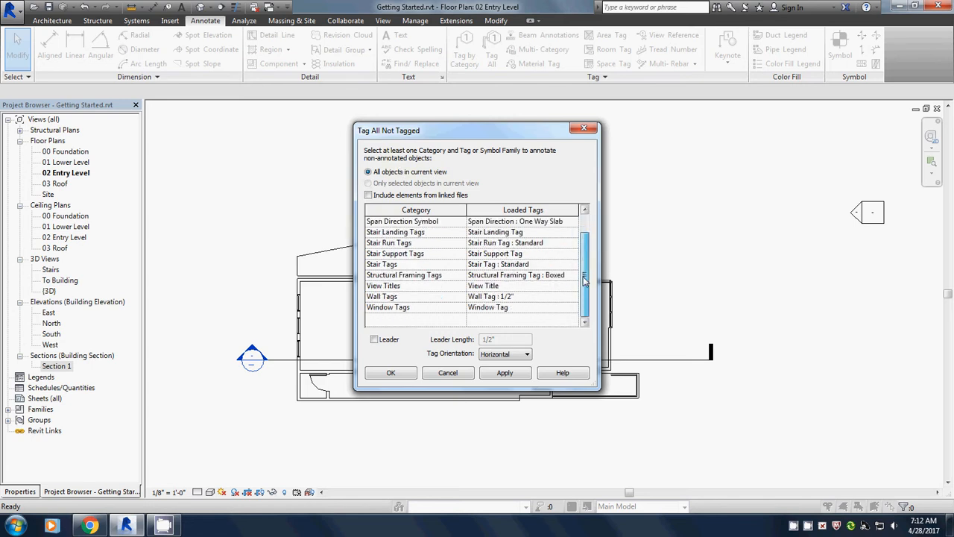
{"action": "left_click", "coordinate": [399, 310]}
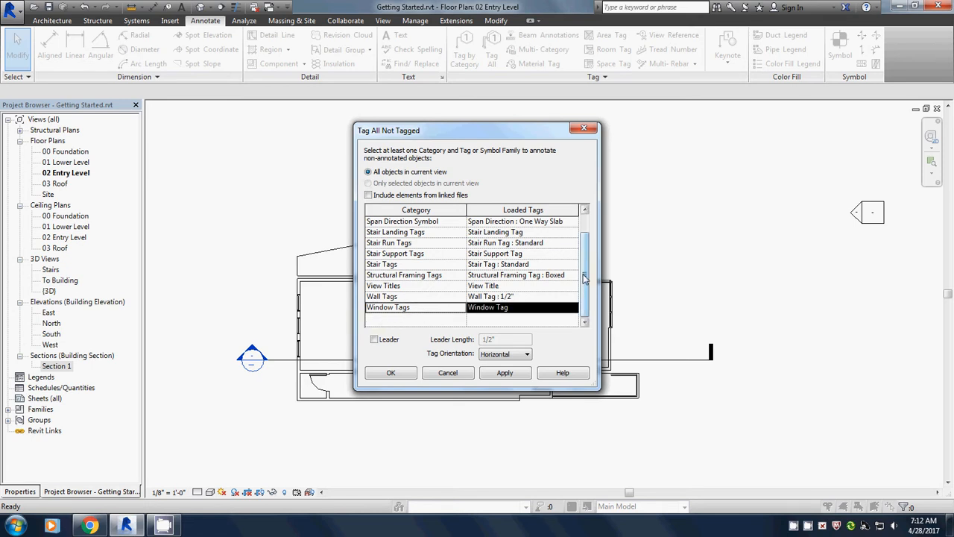
{"action": "mouse_move", "coordinate": [584, 293]}
{"action": "left_mouse_down"}
{"action": "mouse_move", "coordinate": [584, 237]}
{"action": "mouse_move", "coordinate": [583, 305]}
{"action": "left_mouse_up"}
{"action": "left_click", "coordinate": [505, 373]}
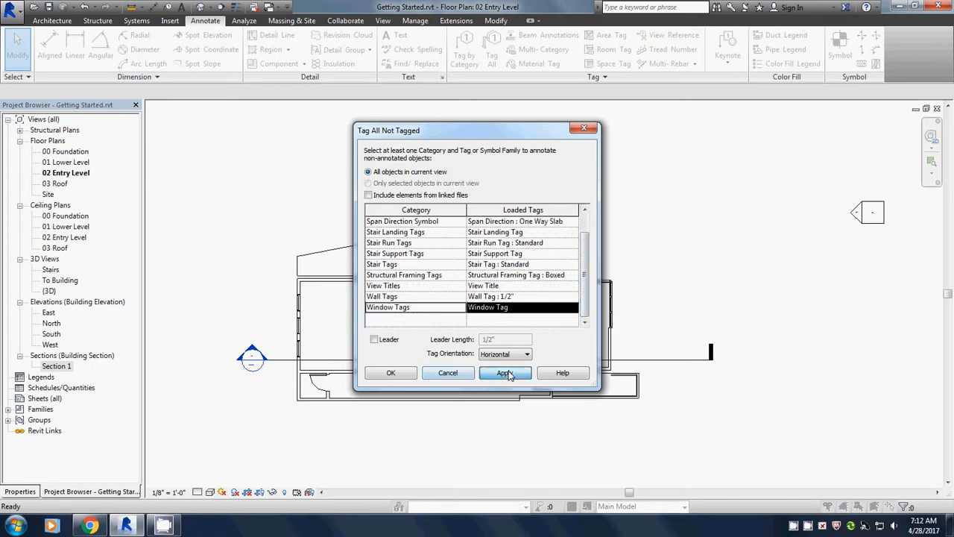
{"action": "left_click", "coordinate": [391, 373]}
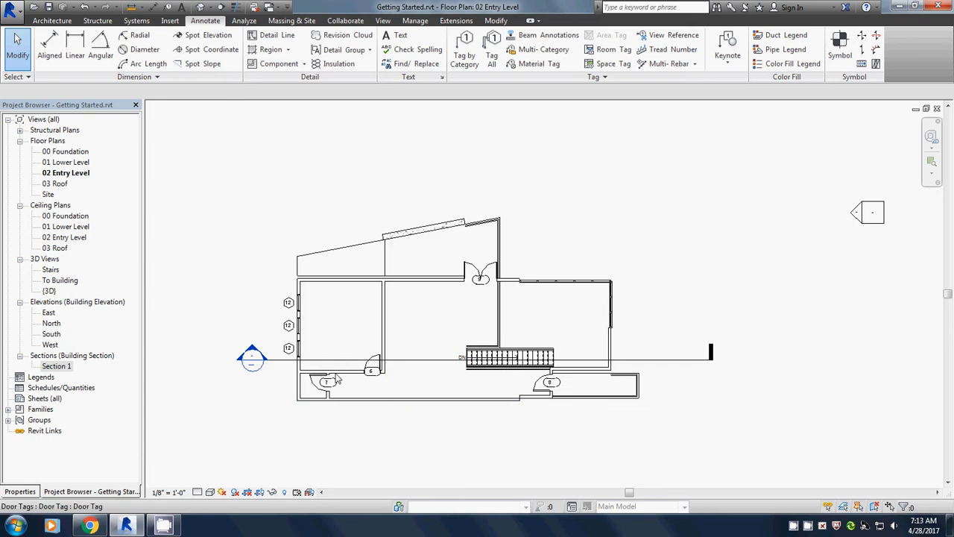
{"action": "scroll", "coordinate": [328, 382], "scroll_direction": "up", "scroll_amount": 3}
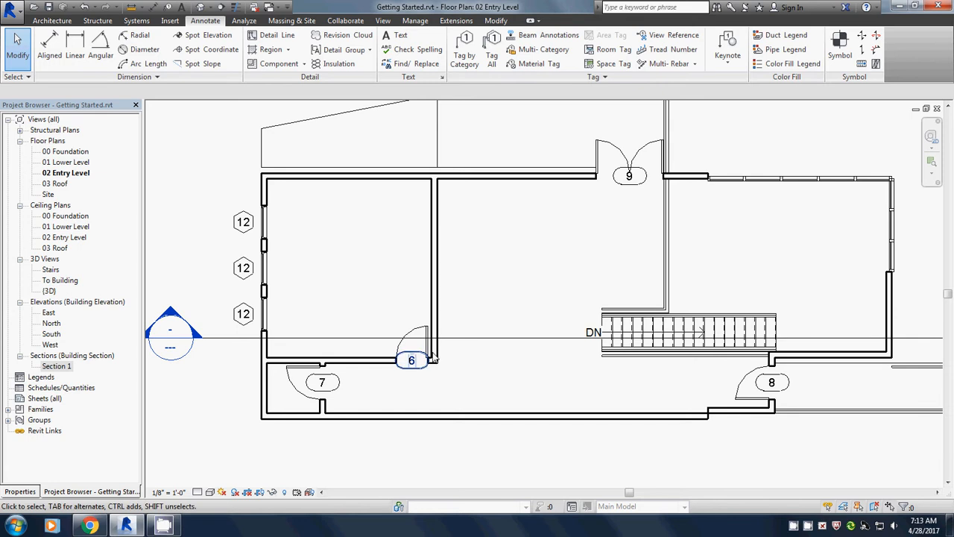
{"action": "scroll", "coordinate": [287, 302], "scroll_direction": "down", "scroll_amount": 2}
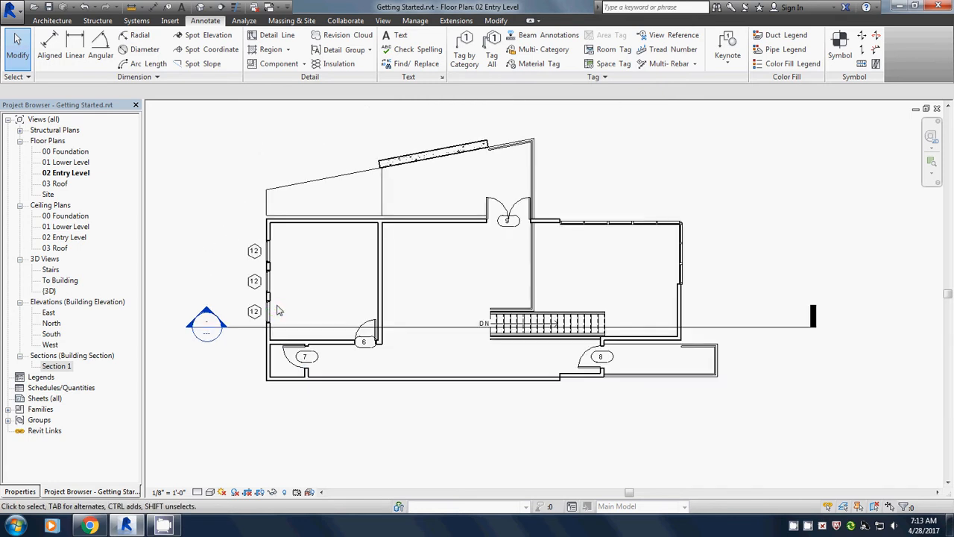
Step: Open the 01 Lower Level plan and tag all its untagged doors and windows using Door Tag and Window Tag
{"action": "double_click", "coordinate": [76, 163]}
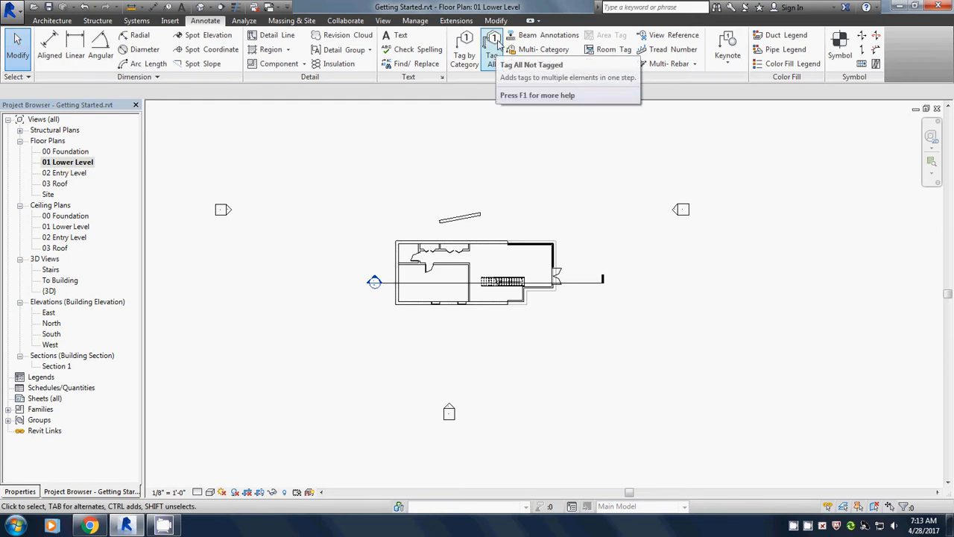
{"action": "left_click", "coordinate": [493, 46]}
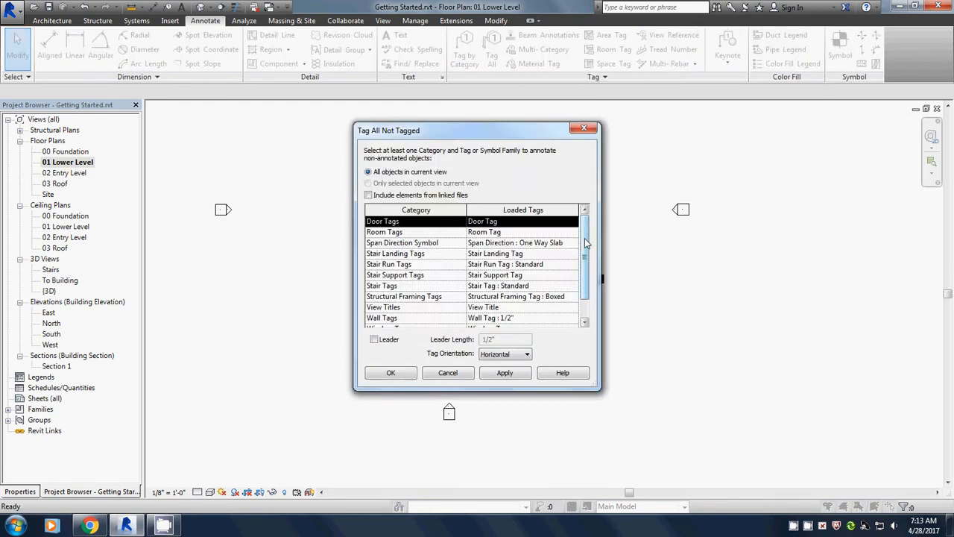
{"action": "scroll", "coordinate": [583, 253], "scroll_direction": "down", "scroll_amount": 1}
{"action": "left_click", "coordinate": [405, 312]}
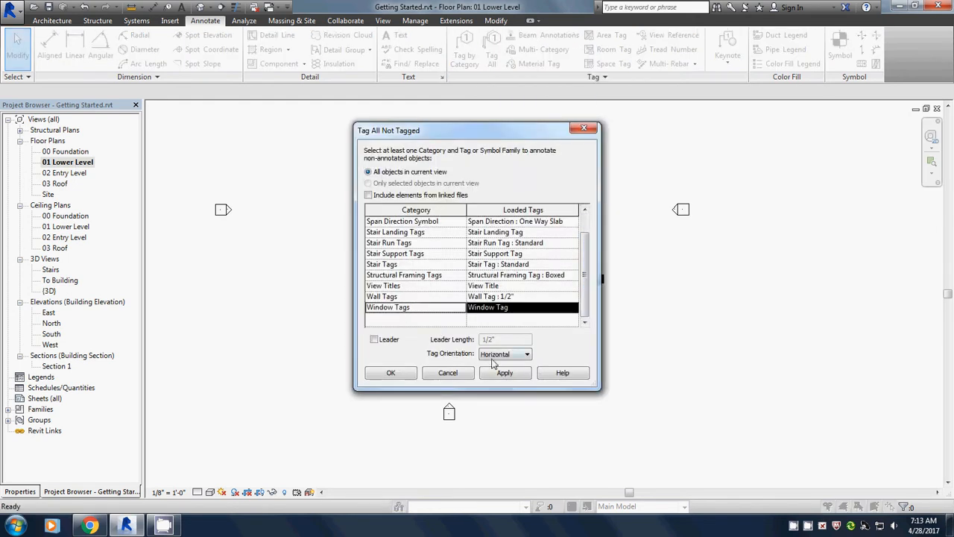
{"action": "left_click", "coordinate": [391, 374]}
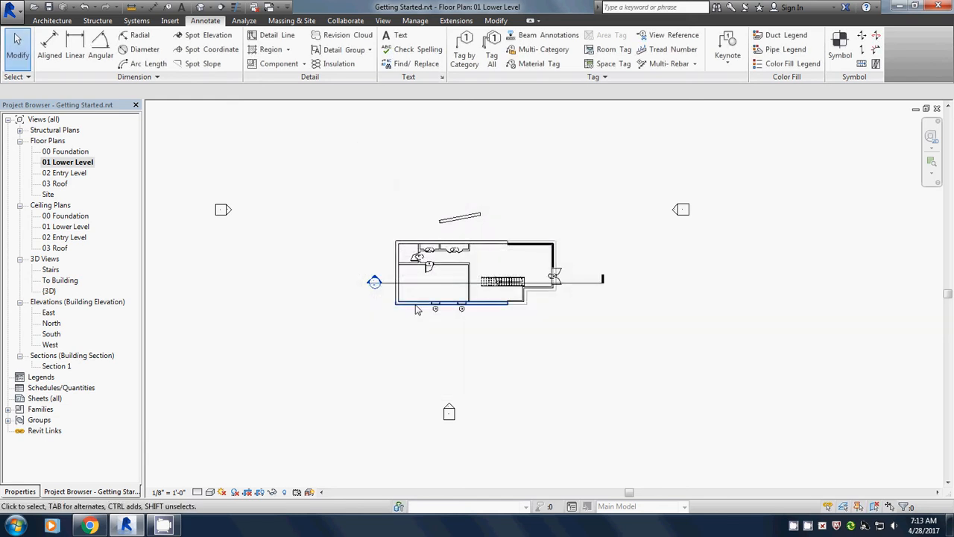
{"action": "scroll", "coordinate": [448, 328], "scroll_direction": "up", "scroll_amount": 5}
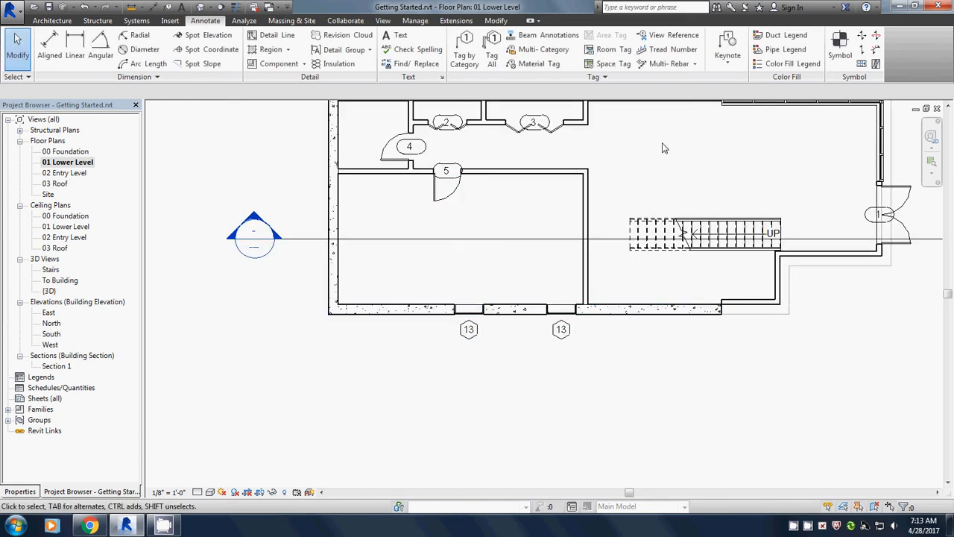
{"action": "middle_click_drag", "start_coordinate": [752, 202], "coordinate": [690, 241]}
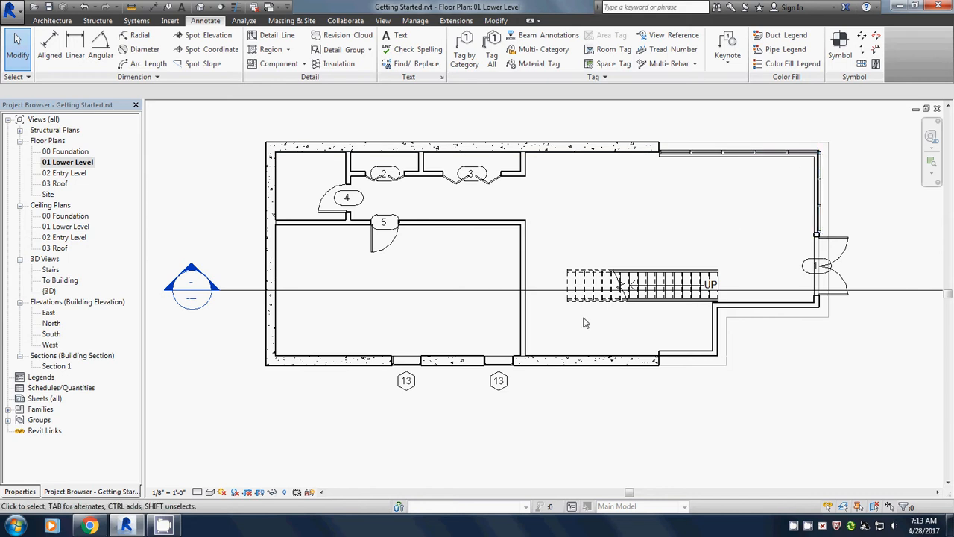
{"action": "scroll", "coordinate": [583, 321], "scroll_direction": "down", "scroll_amount": 2}
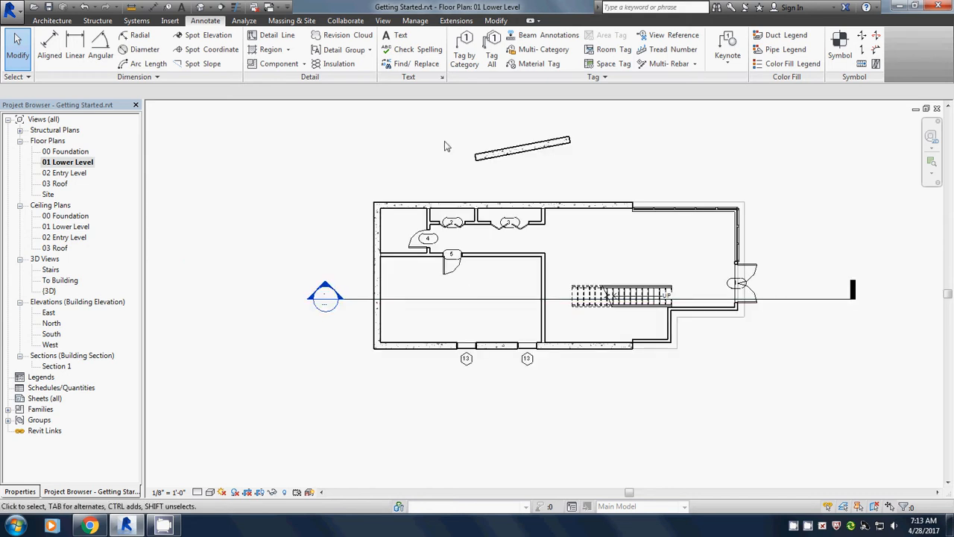
Step: Start a new building component schedule for the Doors category in the New Construction phase
{"action": "left_click", "coordinate": [383, 21]}
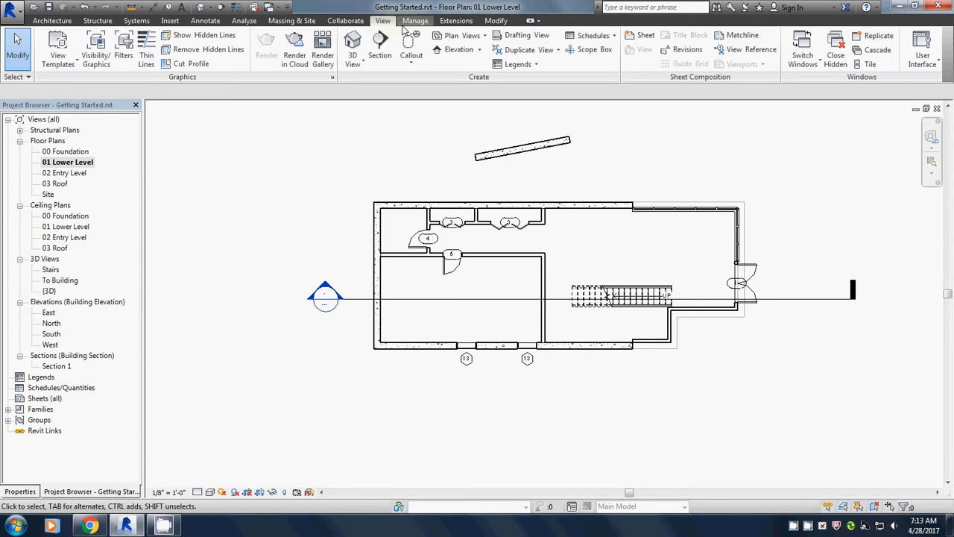
{"action": "left_click", "coordinate": [597, 41]}
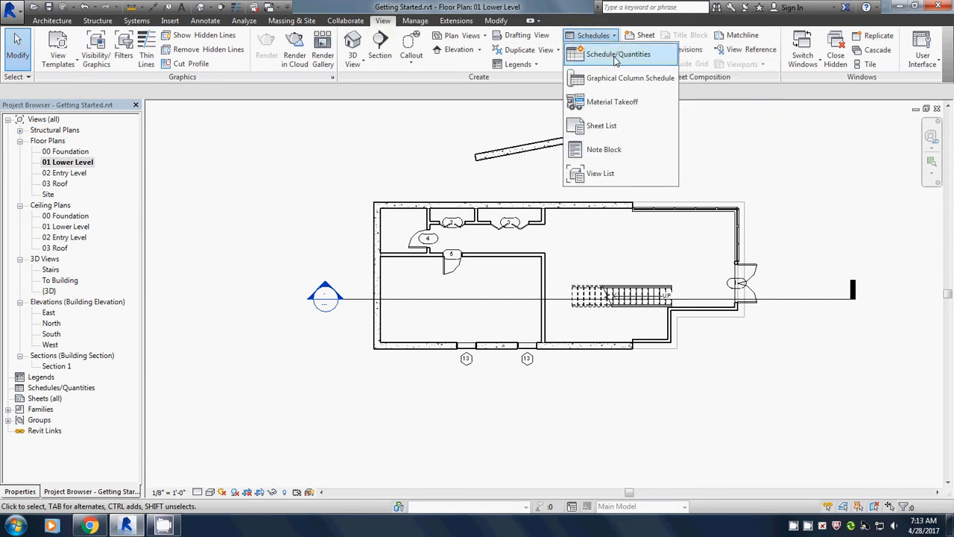
{"action": "left_click", "coordinate": [596, 55]}
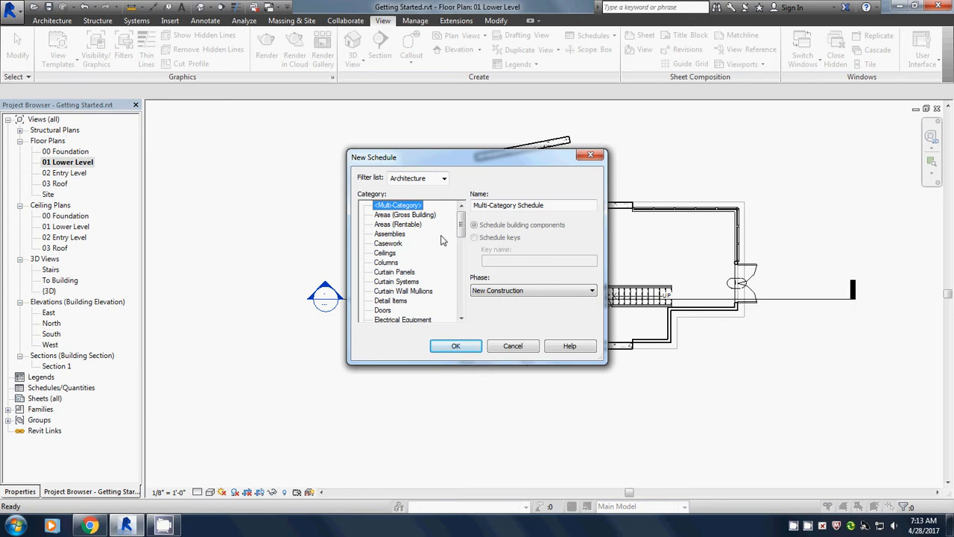
{"action": "scroll", "coordinate": [444, 239], "scroll_direction": "down", "scroll_amount": 1}
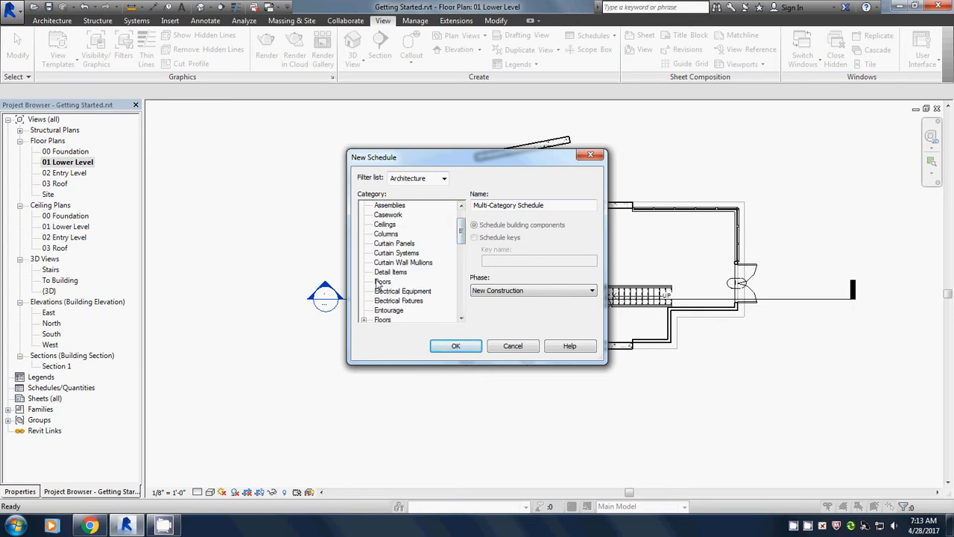
{"action": "left_click", "coordinate": [382, 281]}
{"action": "left_click", "coordinate": [447, 346]}
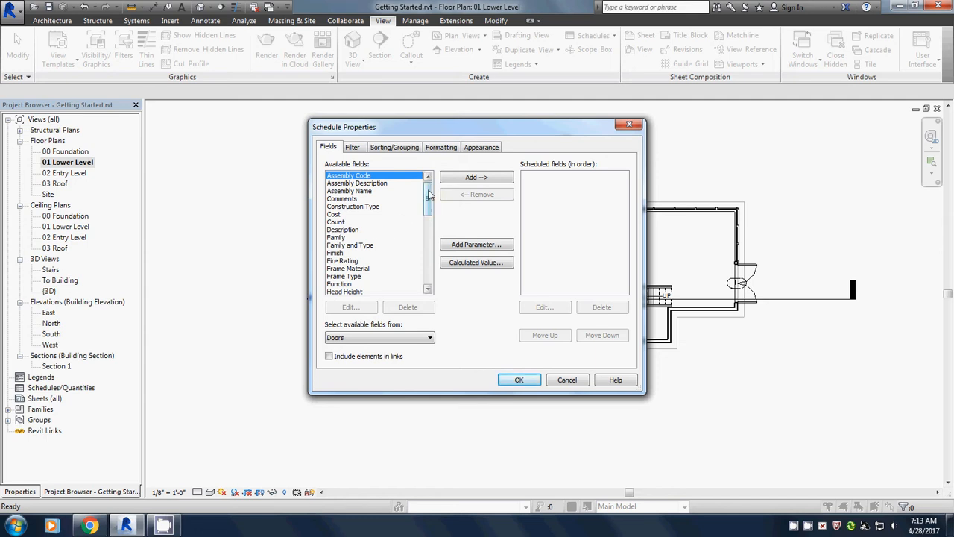
Step: Add the Mark and Family and Type fields to the door schedule, in that order
{"action": "left_click_drag", "start_coordinate": [428, 197], "coordinate": [428, 220]}
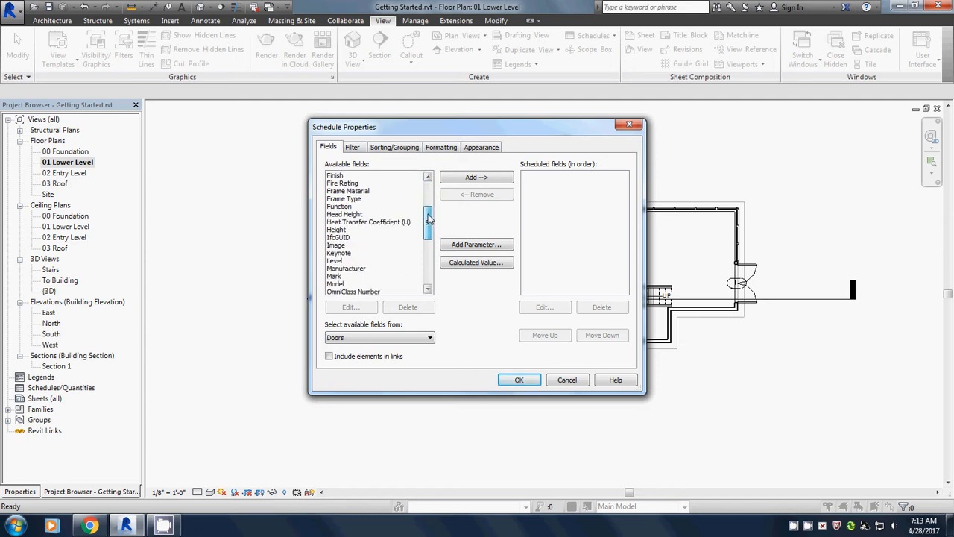
{"action": "left_click", "coordinate": [339, 277]}
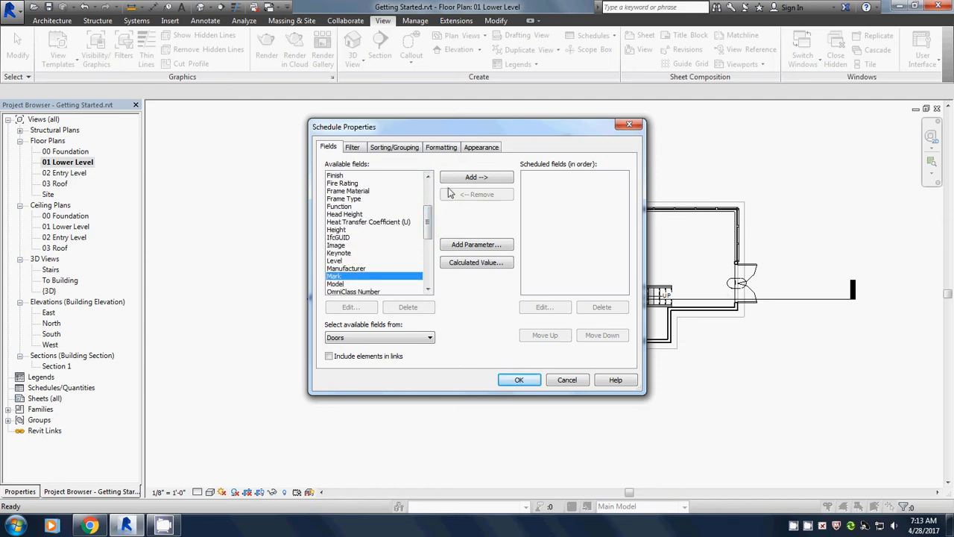
{"action": "left_click", "coordinate": [474, 180]}
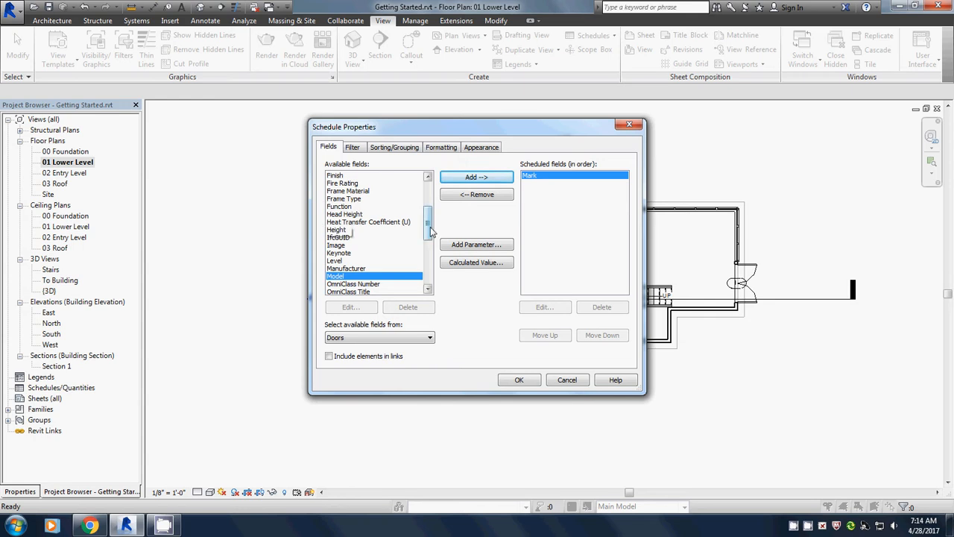
{"action": "left_click_drag", "start_coordinate": [429, 227], "coordinate": [433, 215]}
{"action": "left_click", "coordinate": [355, 206]}
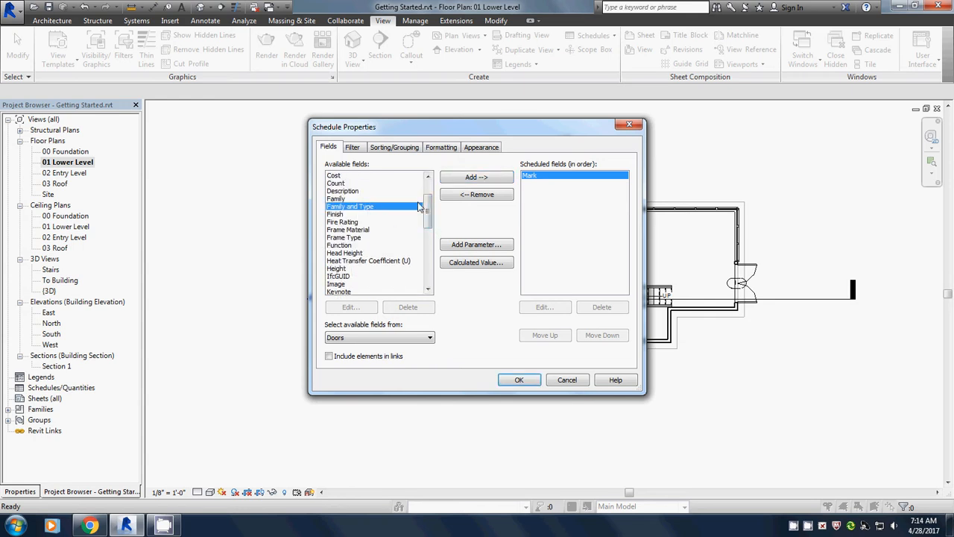
{"action": "left_click", "coordinate": [489, 178]}
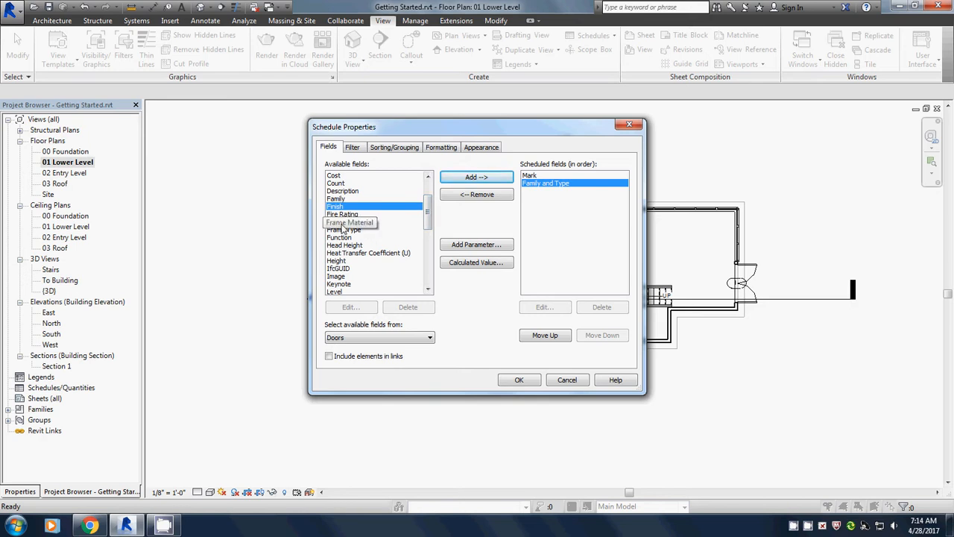
Step: Add the Height and Width fields after Family and Type in the door schedule
{"action": "left_click", "coordinate": [337, 262]}
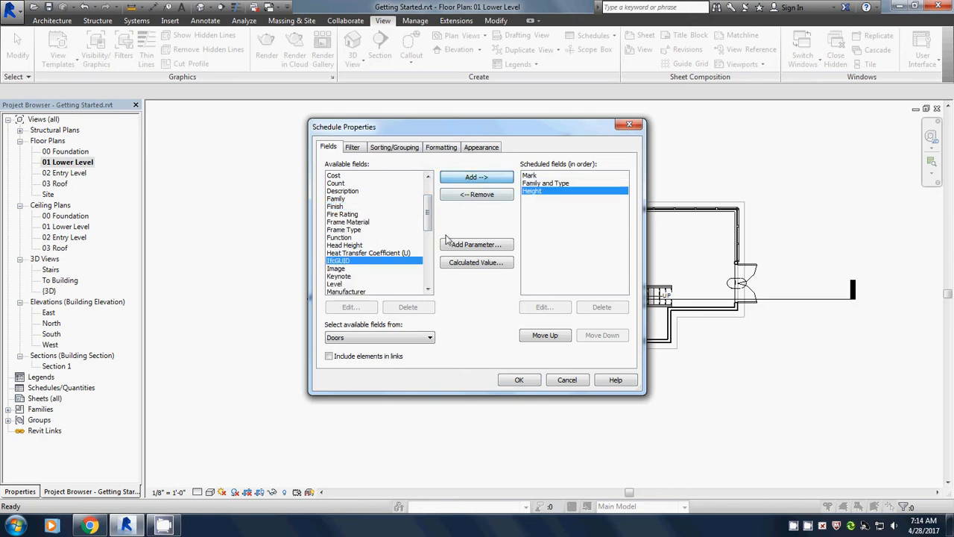
{"action": "left_click", "coordinate": [477, 177]}
{"action": "left_click", "coordinate": [429, 261]}
{"action": "left_click", "coordinate": [429, 261]}
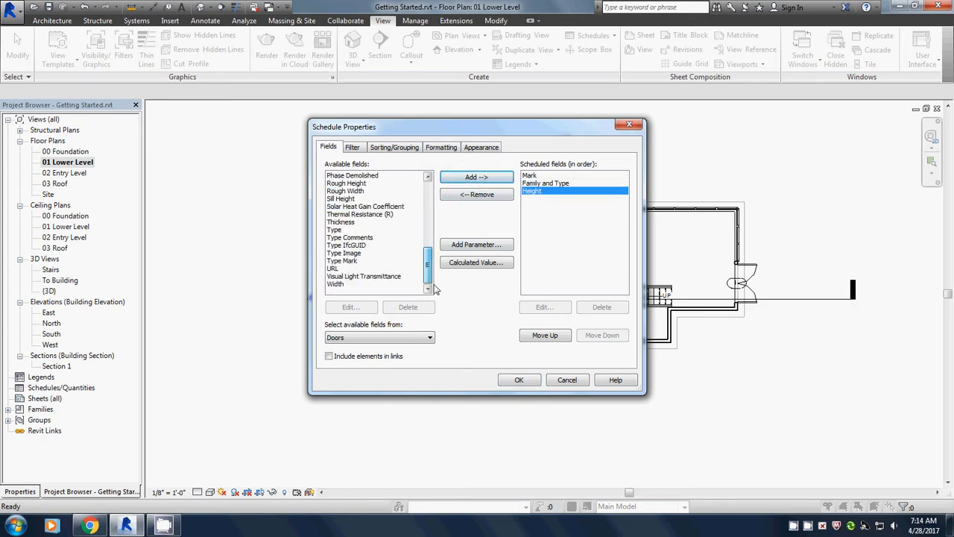
{"action": "left_click", "coordinate": [350, 284]}
{"action": "left_click", "coordinate": [474, 179]}
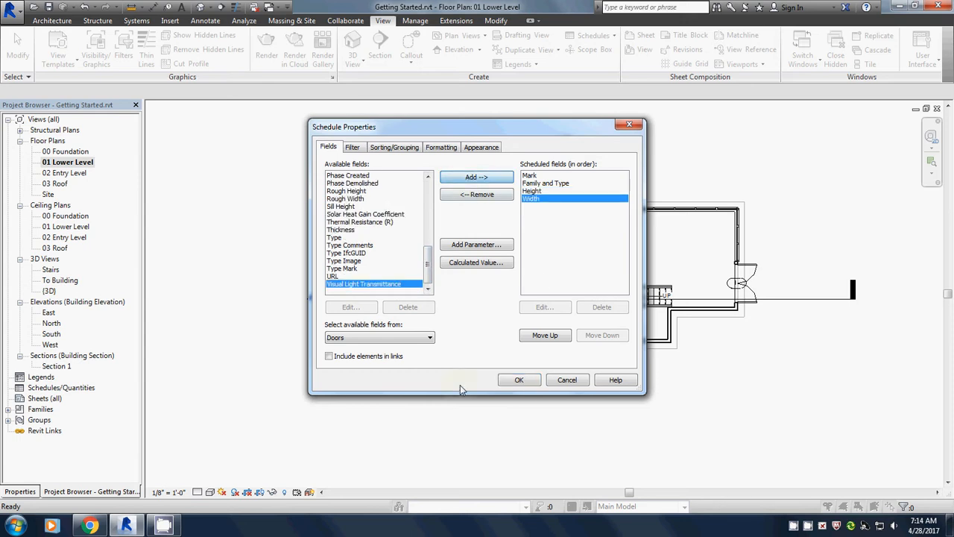
Step: Generate the door schedule with its Family and Type column widened to fit the full door names, and close it
{"action": "left_click", "coordinate": [516, 380]}
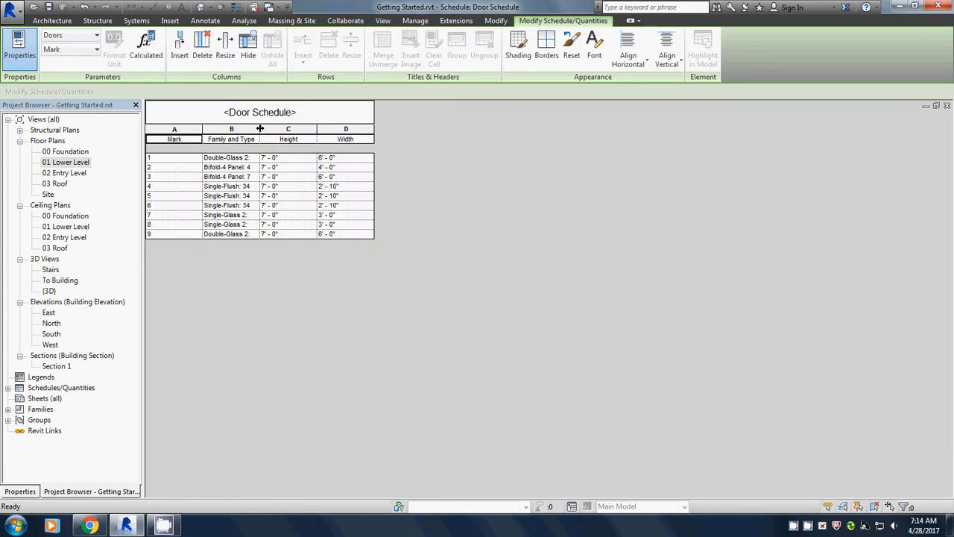
{"action": "left_click_drag", "start_coordinate": [261, 128], "coordinate": [307, 128]}
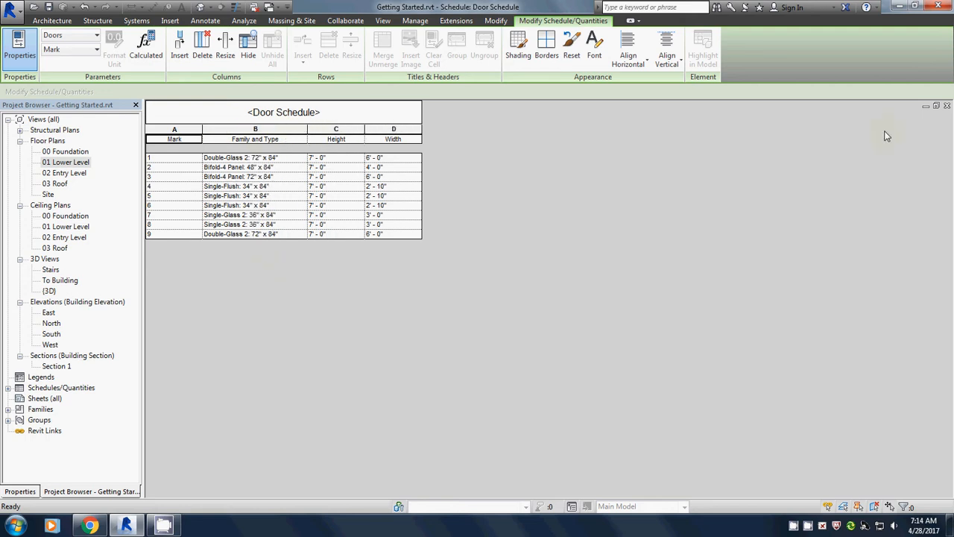
{"action": "left_click", "coordinate": [948, 107]}
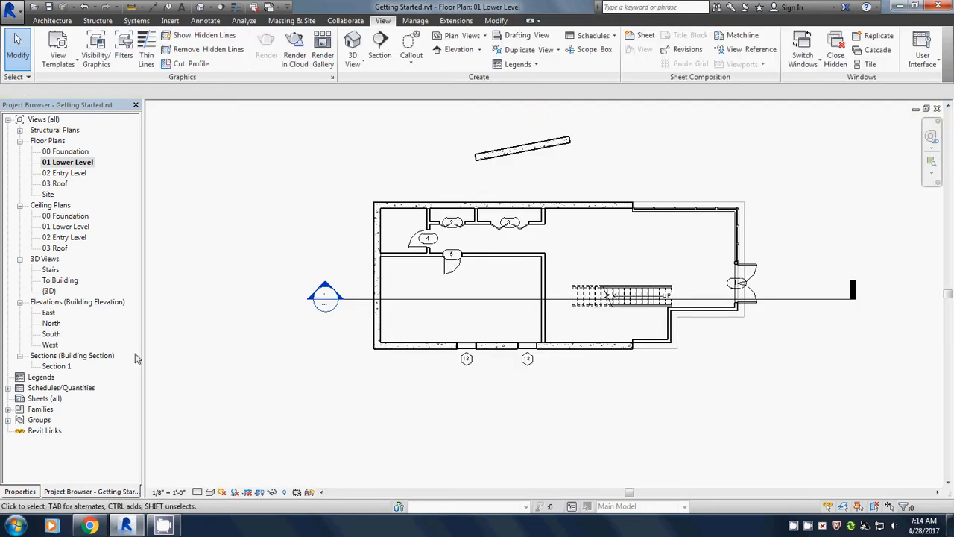
Step: Start a new building component schedule for the Windows category in the New Construction phase
{"action": "left_click", "coordinate": [601, 39]}
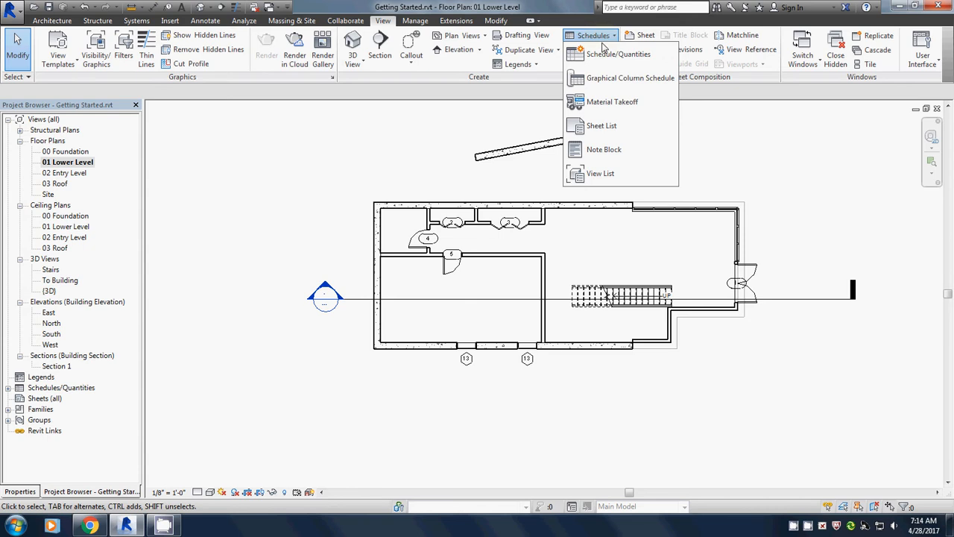
{"action": "left_click", "coordinate": [607, 54]}
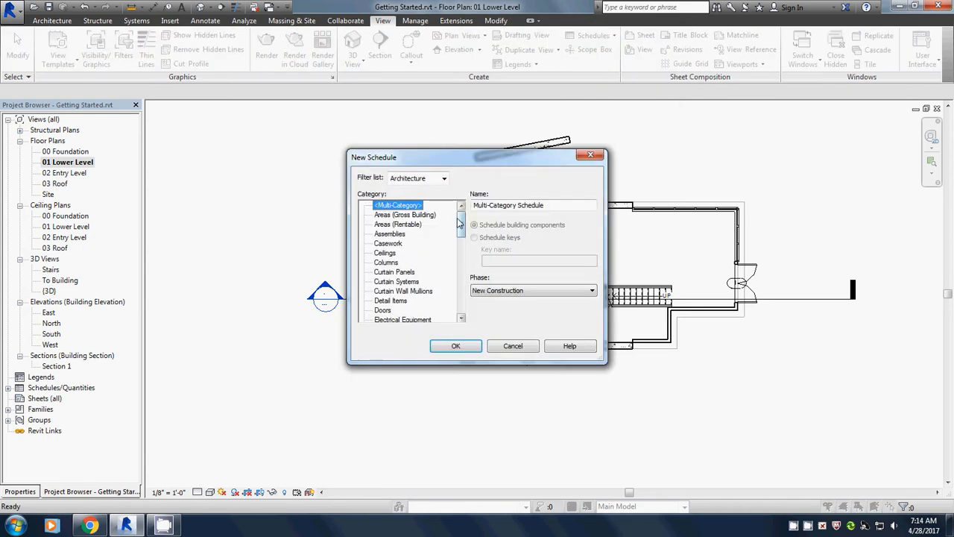
{"action": "left_click_drag", "start_coordinate": [459, 224], "coordinate": [473, 316]}
{"action": "left_click", "coordinate": [389, 310]}
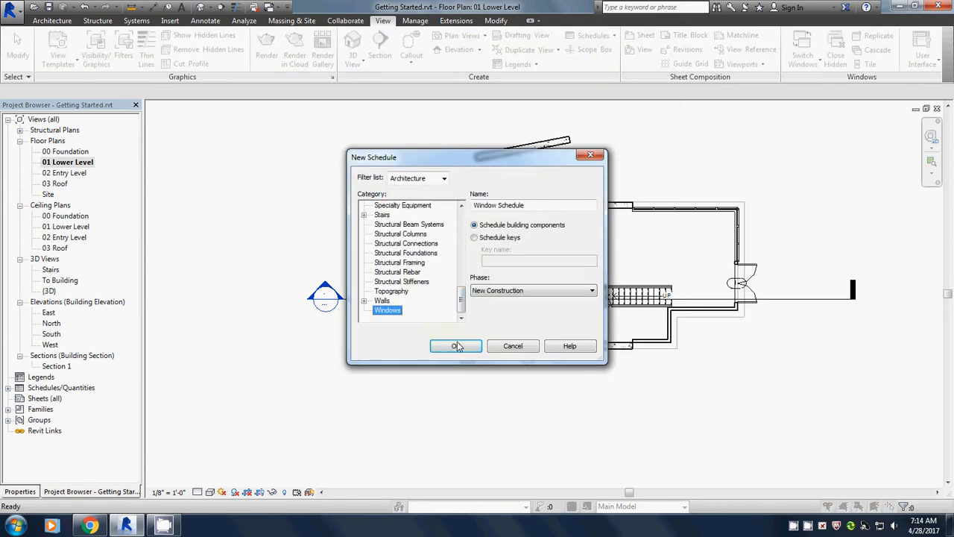
{"action": "left_click", "coordinate": [456, 346]}
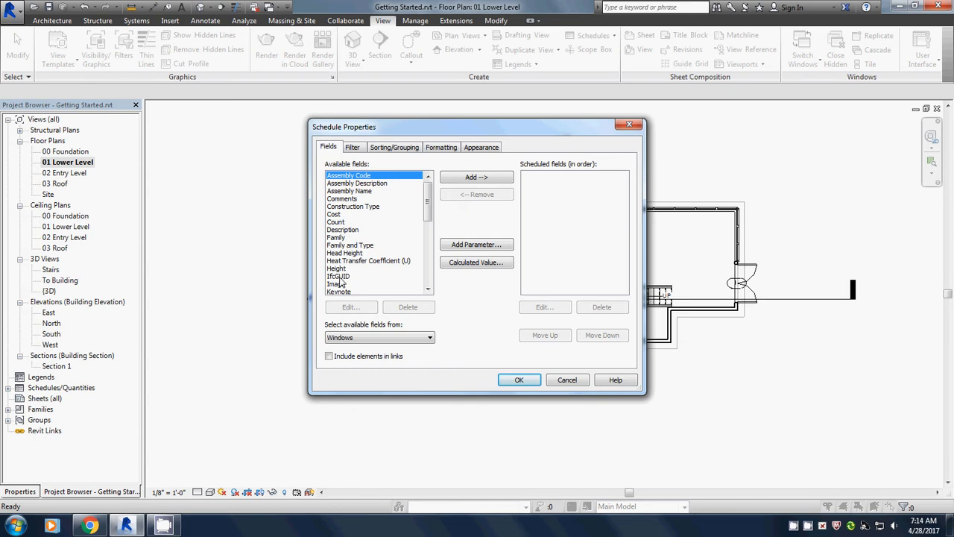
Step: Add the Mark and Family and Type fields to the window schedule, in that order
{"action": "scroll", "coordinate": [371, 238], "scroll_direction": "down", "scroll_amount": 3}
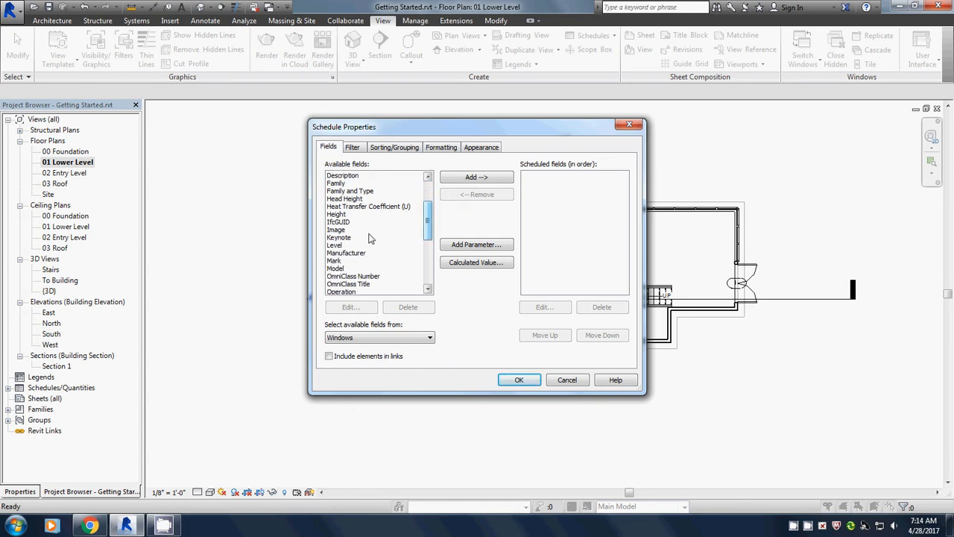
{"action": "left_click", "coordinate": [336, 261]}
{"action": "left_click", "coordinate": [471, 178]}
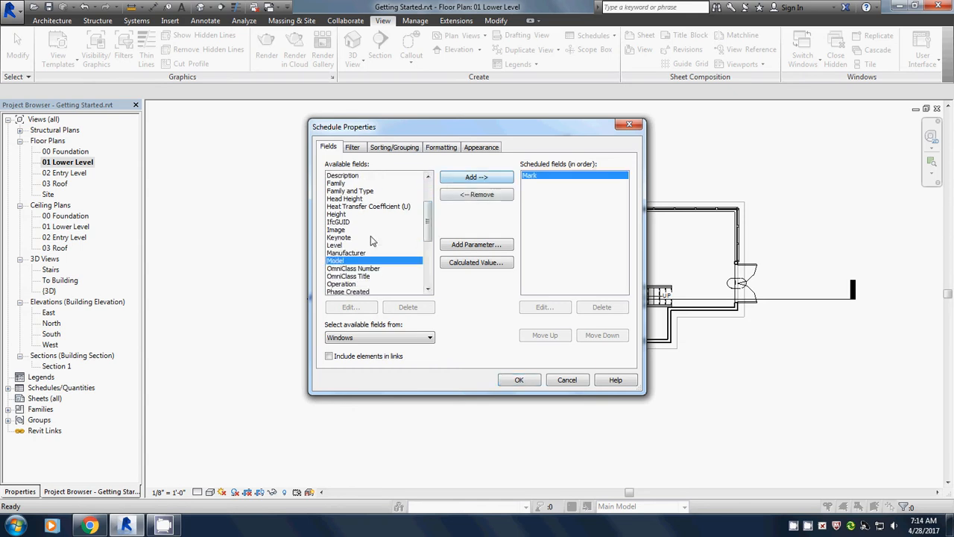
{"action": "left_click", "coordinate": [348, 191]}
{"action": "left_click", "coordinate": [483, 177]}
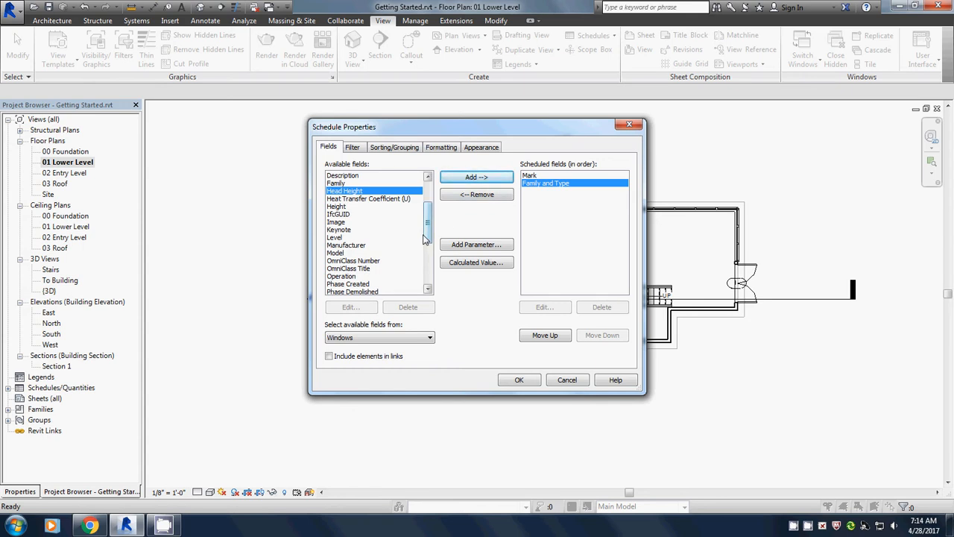
Step: Add the Height and Width fields after Family and Type in the window schedule
{"action": "left_click_drag", "start_coordinate": [427, 226], "coordinate": [429, 268]}
{"action": "left_click", "coordinate": [384, 216]}
{"action": "left_click", "coordinate": [472, 181]}
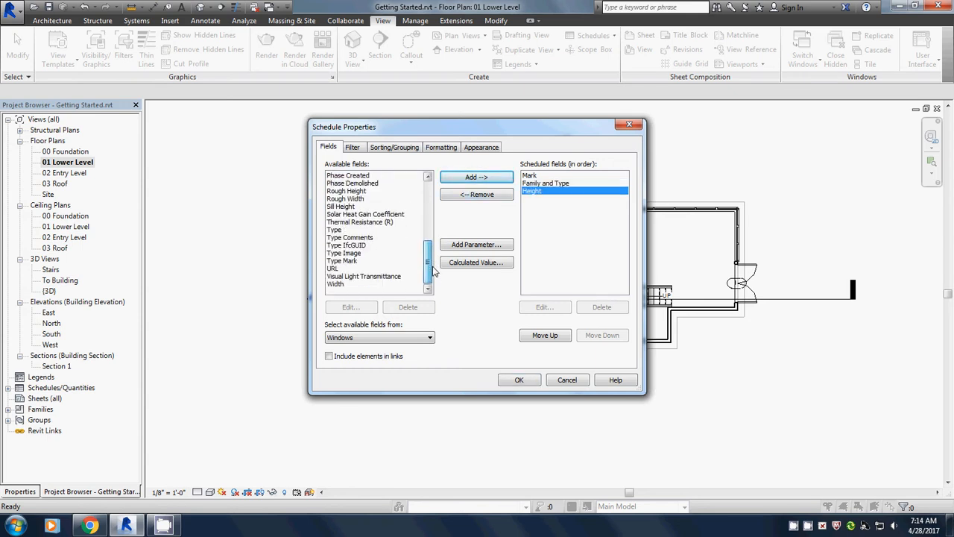
{"action": "left_click", "coordinate": [355, 284]}
{"action": "left_click", "coordinate": [473, 179]}
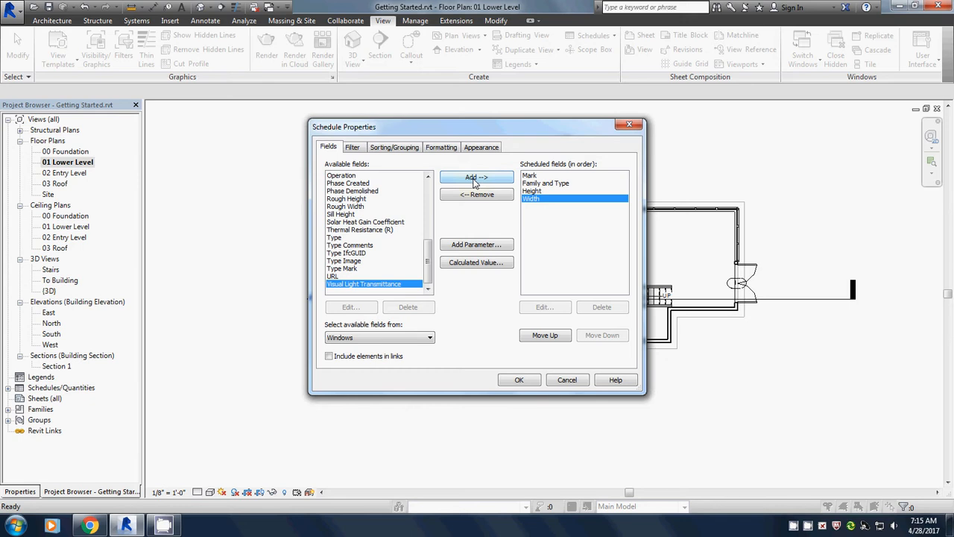
Step: Generate the window schedule with its Family and Type column widened to fit the full window names, and close it
{"action": "left_click", "coordinate": [519, 380]}
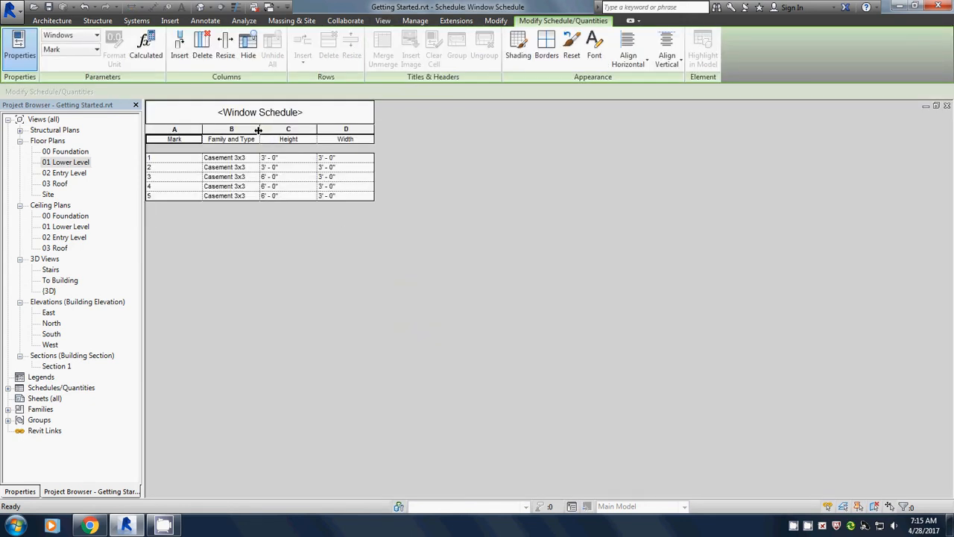
{"action": "left_click_drag", "start_coordinate": [258, 130], "coordinate": [327, 133]}
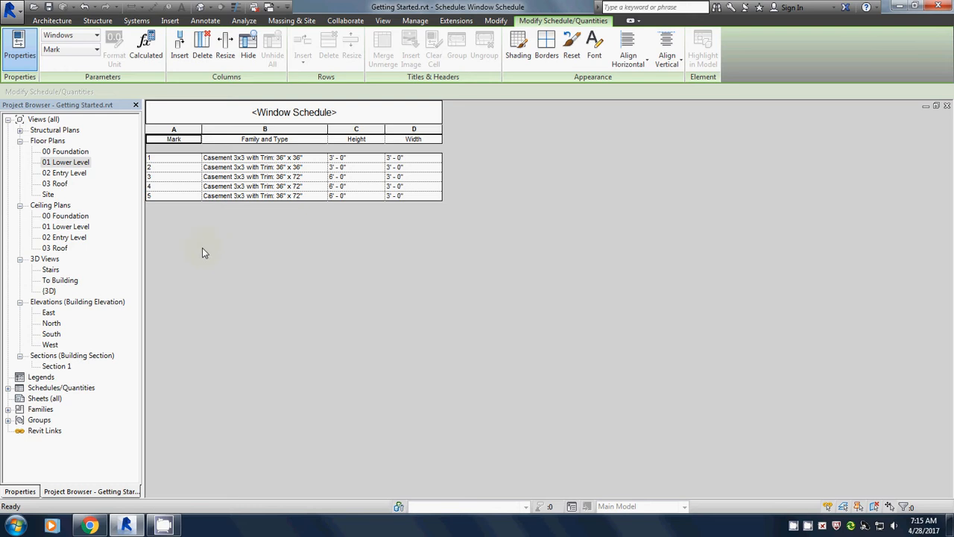
{"action": "left_click", "coordinate": [946, 107]}
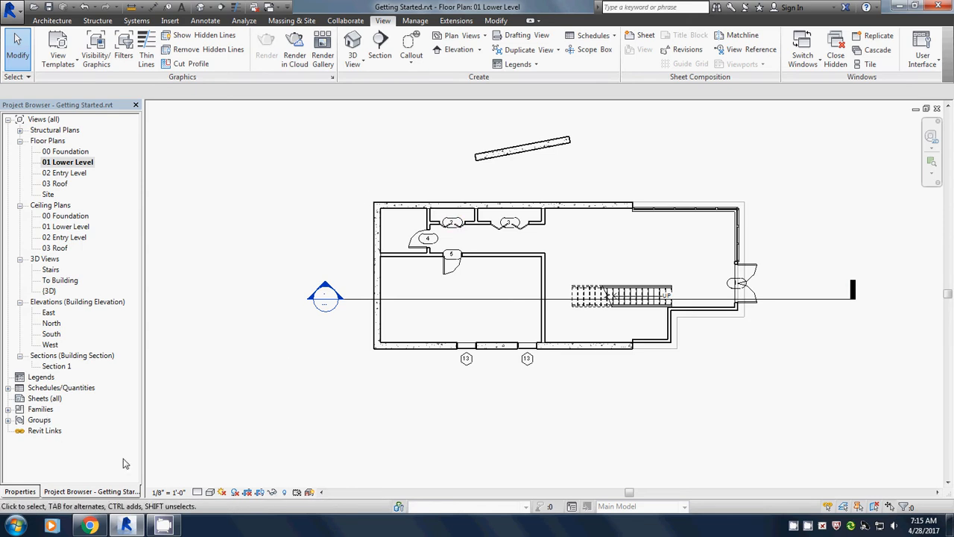
Step: Create a new sheet using the E1 30x42 Horizontal titleblock
{"action": "right_click", "coordinate": [41, 400]}
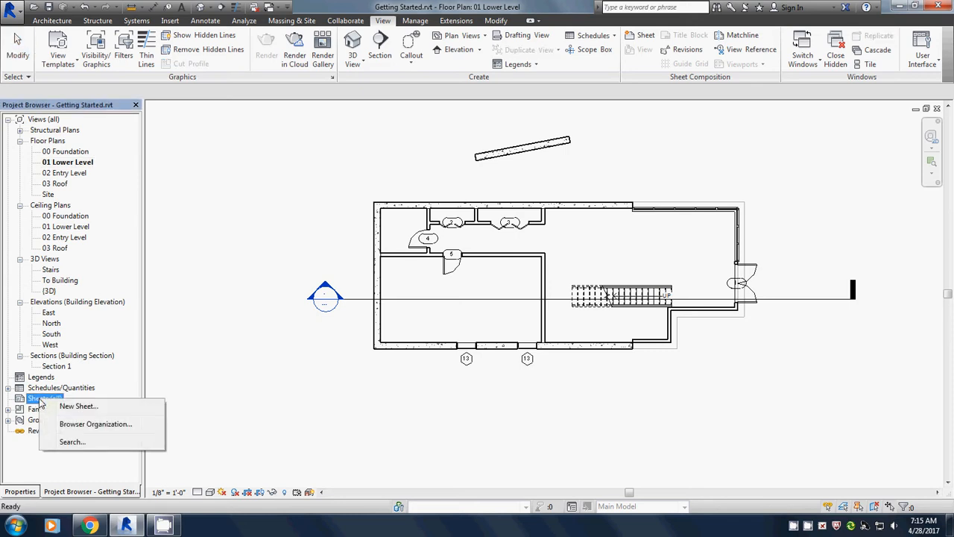
{"action": "left_click", "coordinate": [87, 407]}
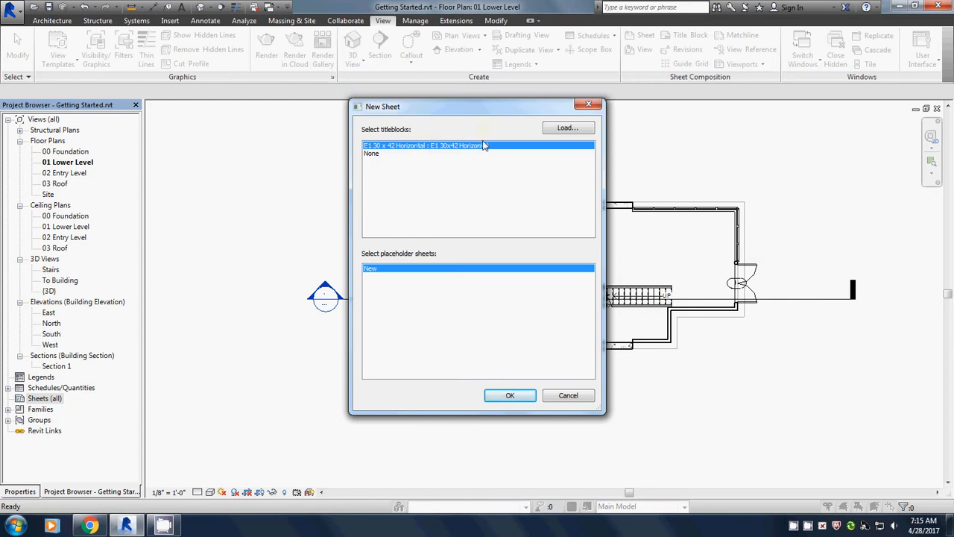
{"action": "left_click", "coordinate": [515, 395]}
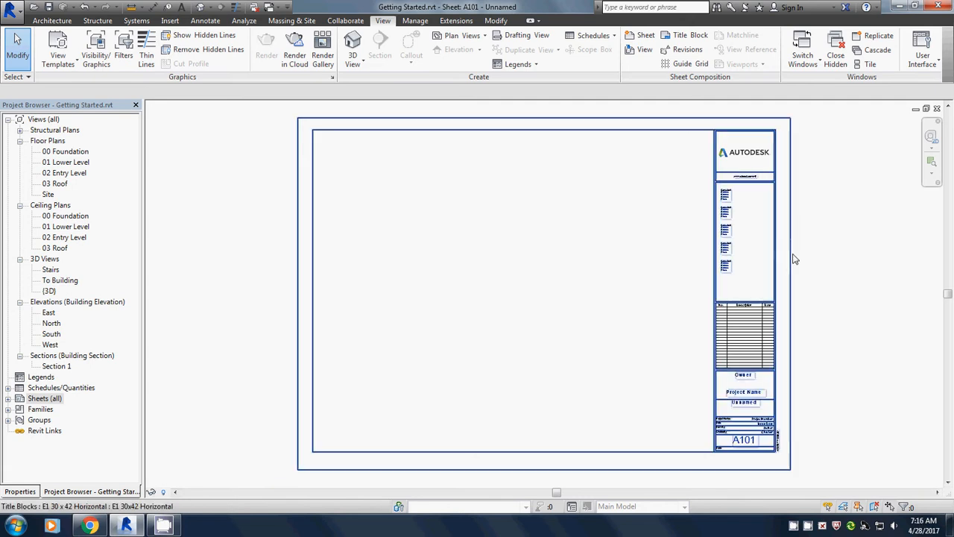
Step: Fill in the Owner field of the sheet's titleblock with the owner's name
{"action": "scroll", "coordinate": [782, 214], "scroll_direction": "up", "scroll_amount": 1}
{"action": "scroll", "coordinate": [782, 214], "scroll_direction": "up", "scroll_amount": 1}
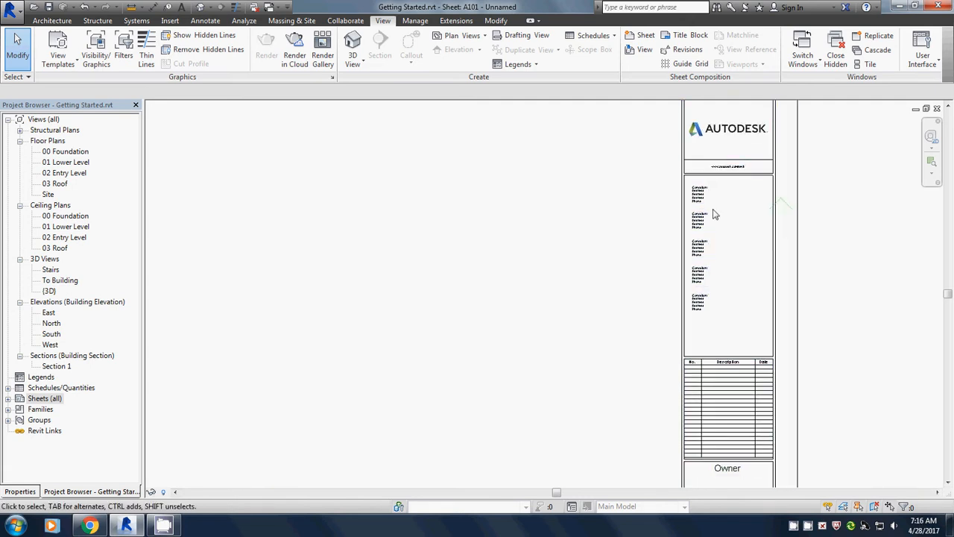
{"action": "scroll", "coordinate": [713, 236], "scroll_direction": "up", "scroll_amount": 2}
{"action": "scroll", "coordinate": [713, 237], "scroll_direction": "up", "scroll_amount": 2}
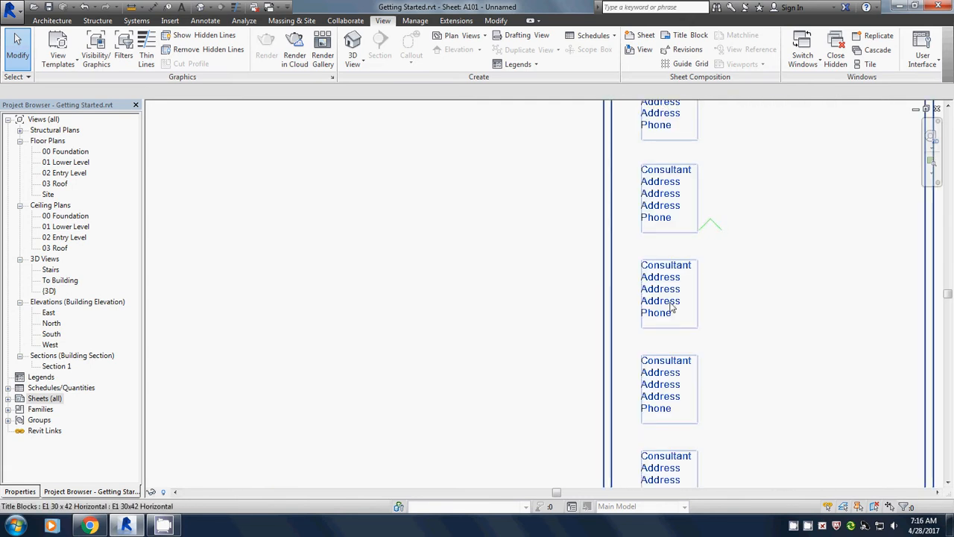
{"action": "scroll", "coordinate": [690, 384], "scroll_direction": "down", "scroll_amount": 2}
{"action": "scroll", "coordinate": [689, 385], "scroll_direction": "down", "scroll_amount": 2}
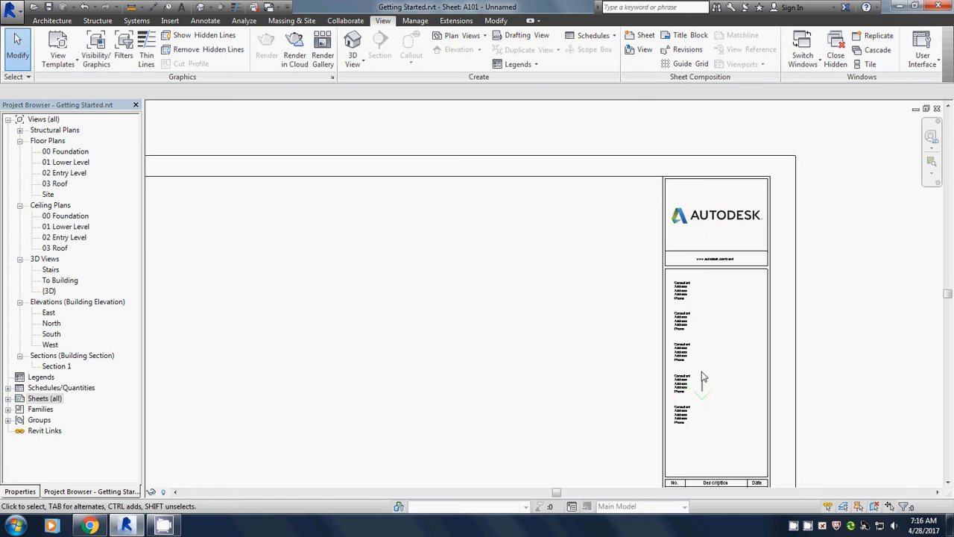
{"action": "left_click", "coordinate": [696, 343]}
{"action": "middle_click_drag", "start_coordinate": [697, 343], "coordinate": [591, 114]}
{"action": "scroll", "coordinate": [611, 298], "scroll_direction": "up", "scroll_amount": 2}
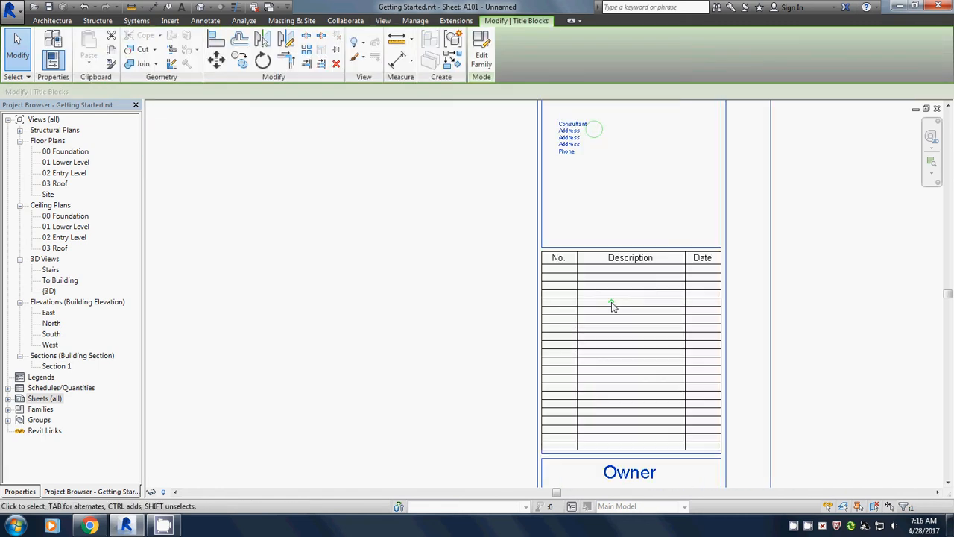
{"action": "scroll", "coordinate": [671, 418], "scroll_direction": "down", "scroll_amount": 2}
{"action": "middle_click_drag", "start_coordinate": [669, 434], "coordinate": [626, 317]}
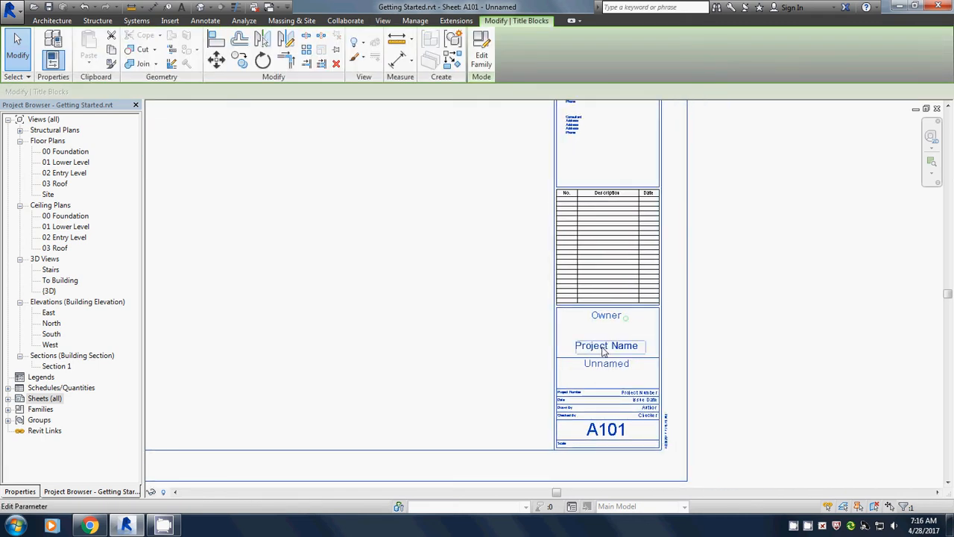
{"action": "left_click", "coordinate": [607, 316]}
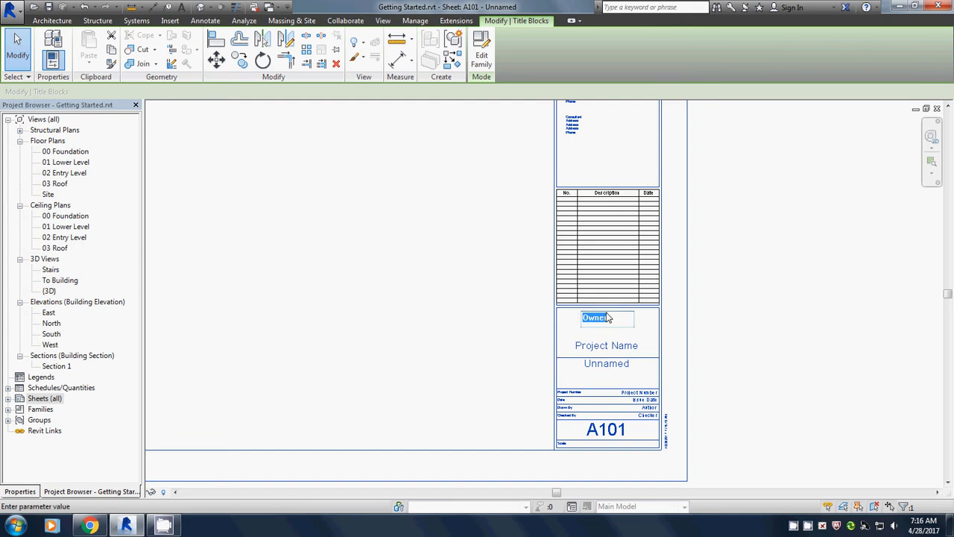
{"action": "type", "text": "Mr. Klink"}
{"action": "left_click", "coordinate": [627, 361]}
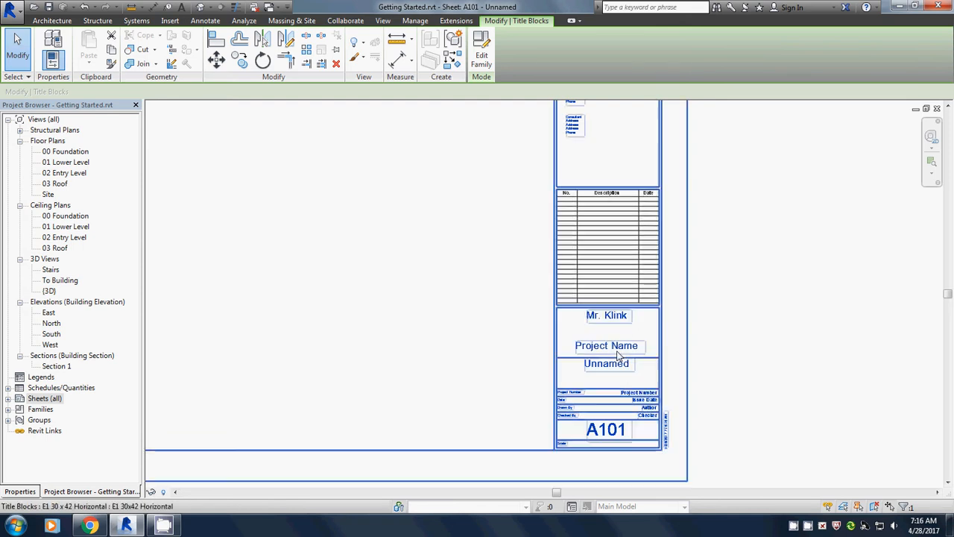
Step: Set the project name in the titleblock to Getting Started
{"action": "left_click", "coordinate": [621, 348]}
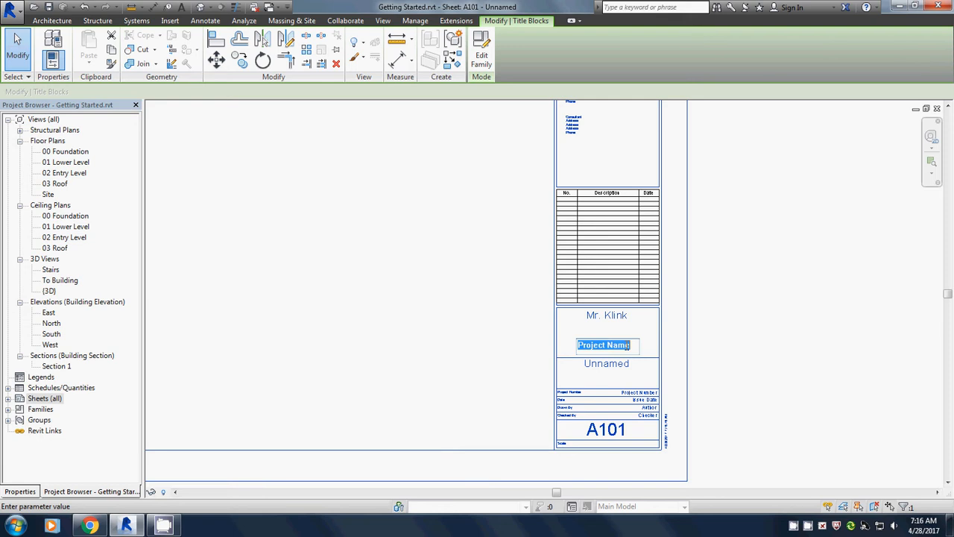
{"action": "type", "text": "Getting Started"}
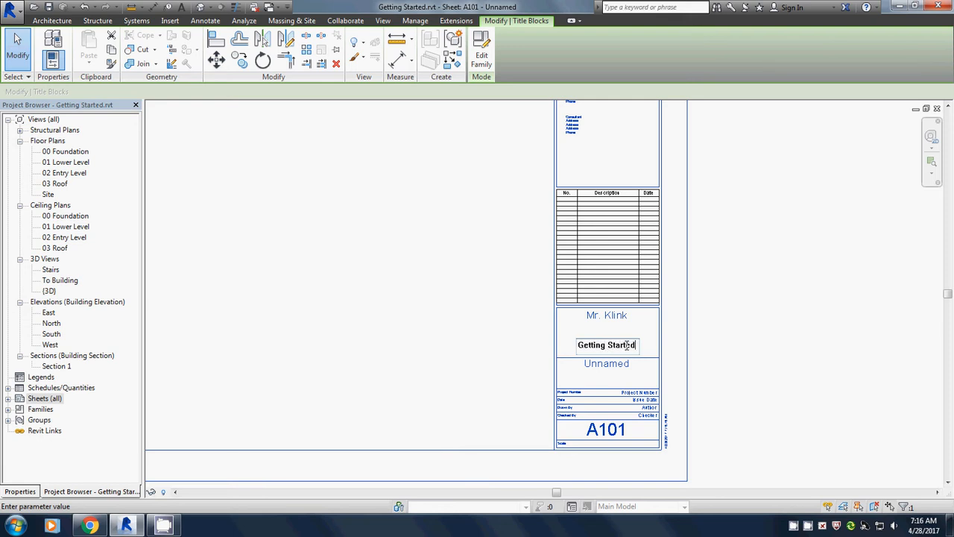
{"action": "left_click", "coordinate": [501, 369]}
{"action": "scroll", "coordinate": [544, 369], "scroll_direction": "down", "scroll_amount": 4}
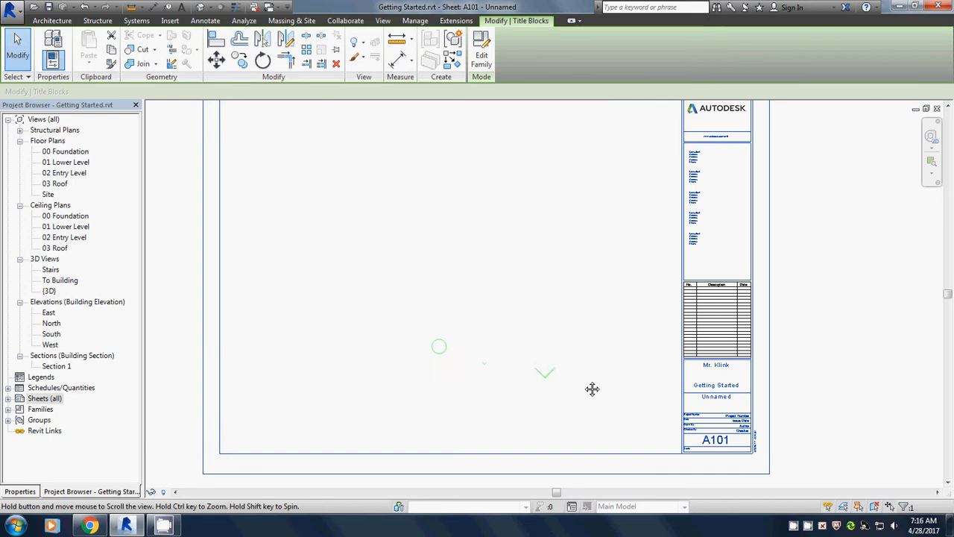
{"action": "scroll", "coordinate": [549, 348], "scroll_direction": "up", "scroll_amount": 1}
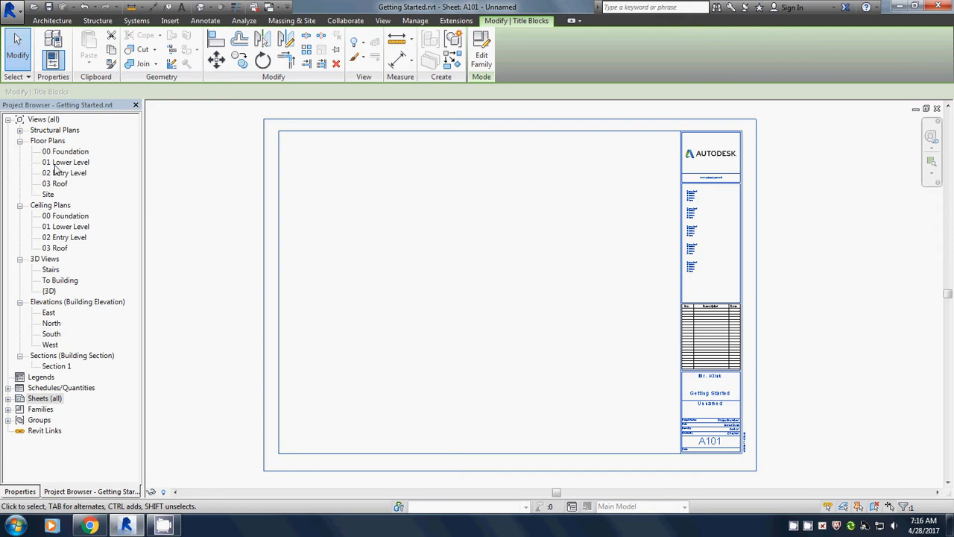
Step: Place the 01 Lower Level floor plan in the upper-left area of sheet A101 and shorten its view title line
{"action": "left_click_drag", "start_coordinate": [56, 163], "coordinate": [354, 200]}
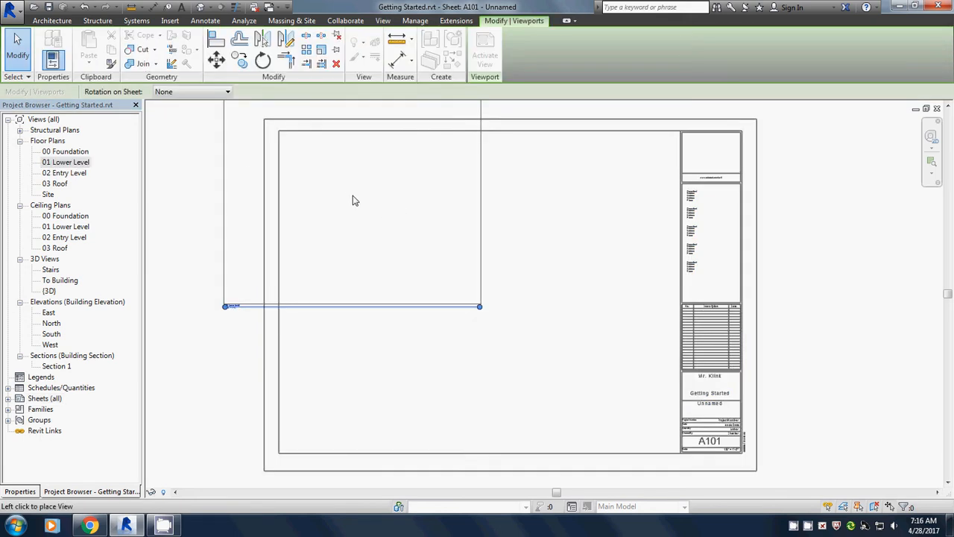
{"action": "left_click", "coordinate": [415, 247]}
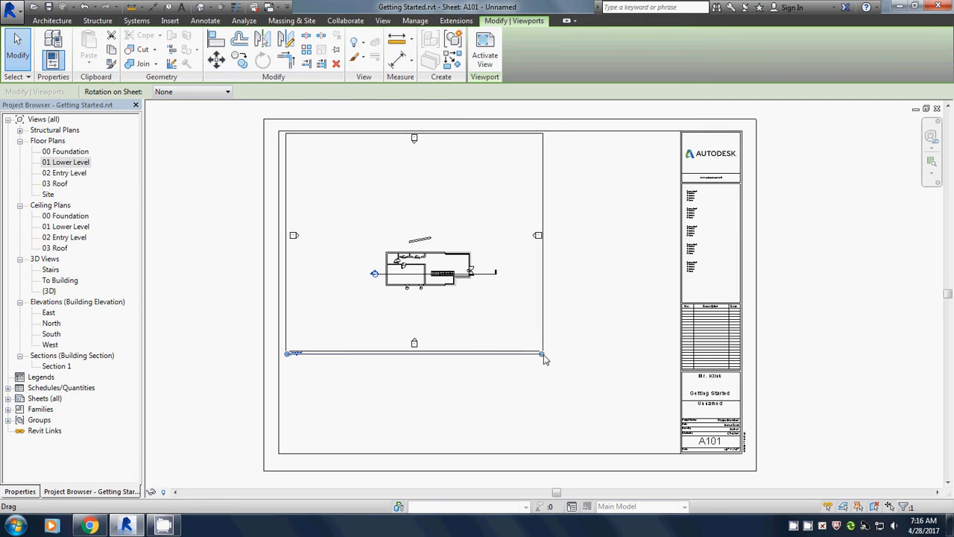
{"action": "left_click_drag", "start_coordinate": [543, 357], "coordinate": [480, 340]}
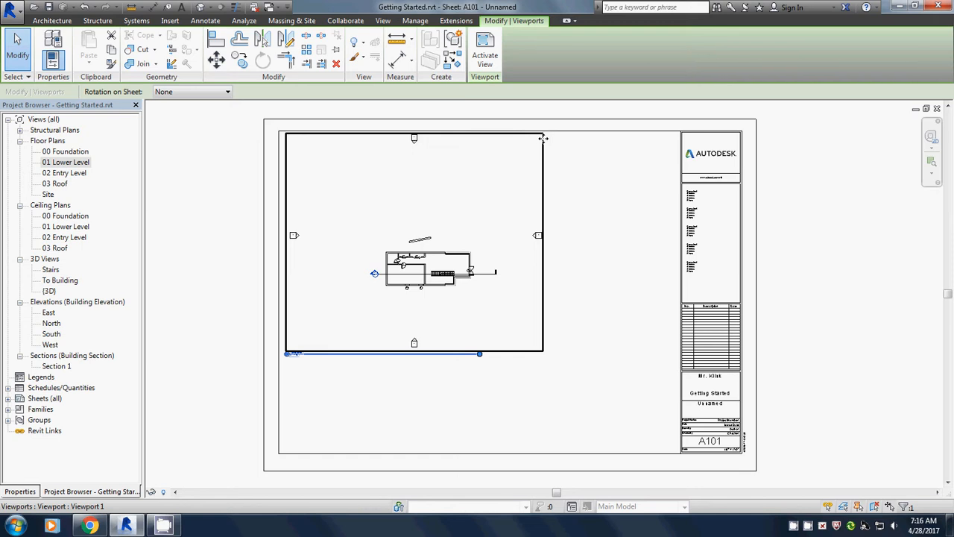
Step: Activate the 01 Lower Level viewport on the sheet, and deactivate it again
{"action": "right_click", "coordinate": [545, 192]}
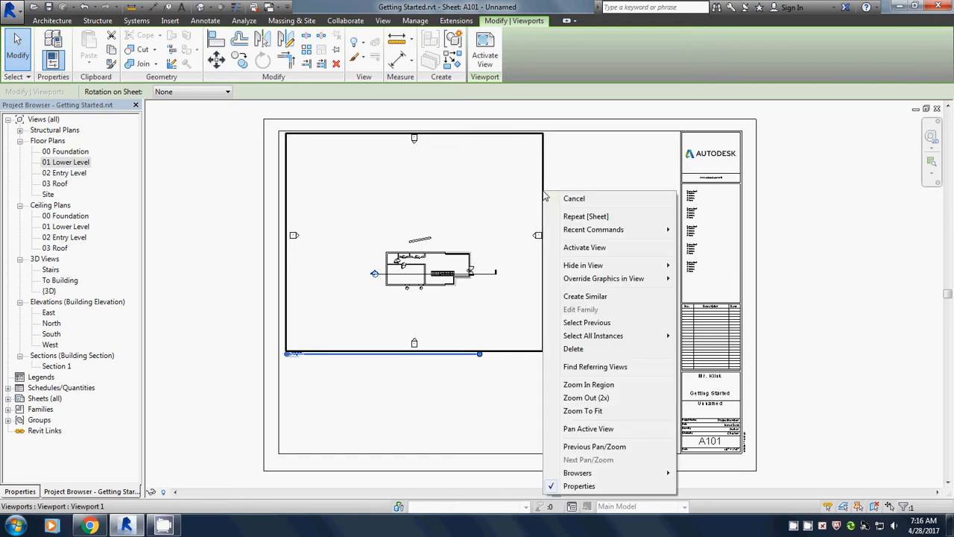
{"action": "left_click", "coordinate": [573, 247]}
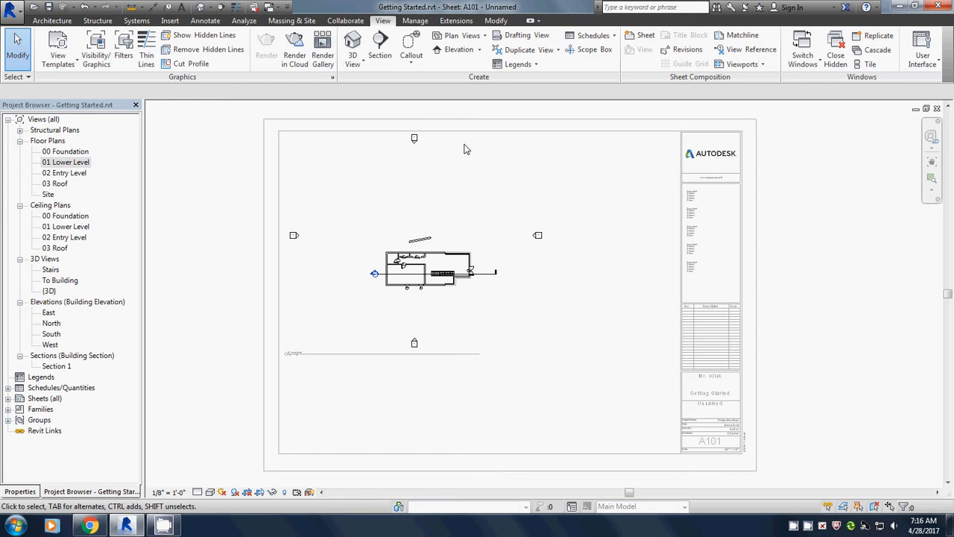
{"action": "right_click", "coordinate": [530, 389]}
{"action": "left_click", "coordinate": [577, 169]}
{"action": "right_click", "coordinate": [567, 265]}
{"action": "right_click", "coordinate": [451, 255]}
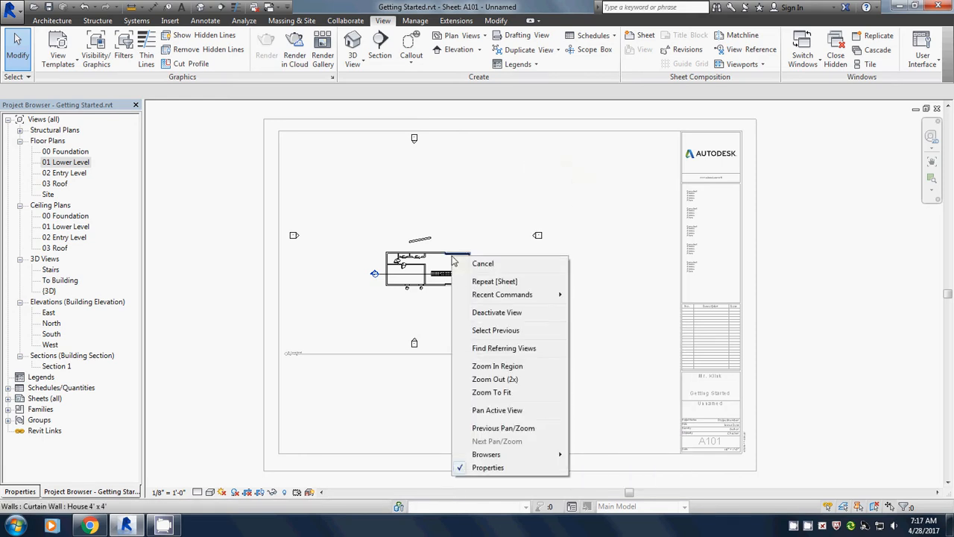
{"action": "left_click", "coordinate": [496, 312]}
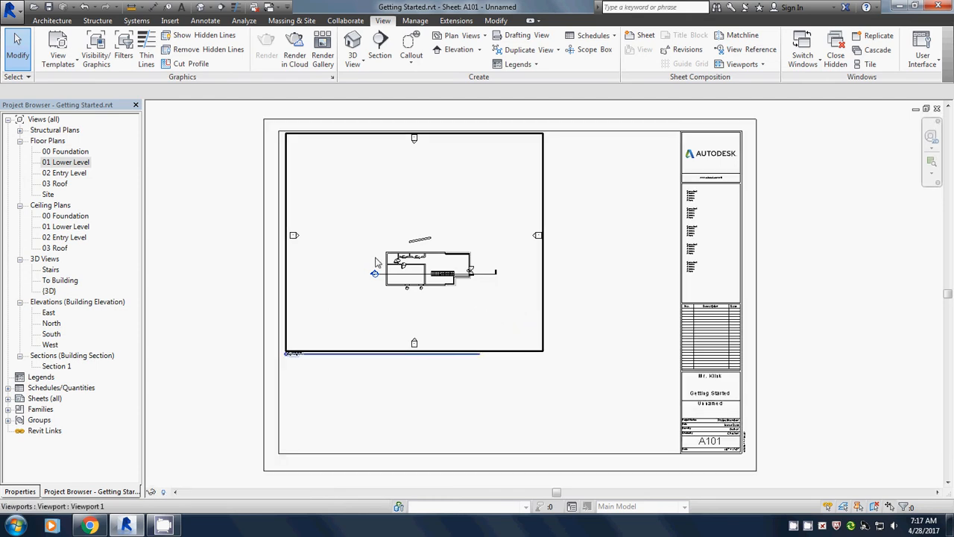
Step: Delete the uncropped 01 Lower Level viewport from the sheet
{"action": "left_click", "coordinate": [554, 160]}
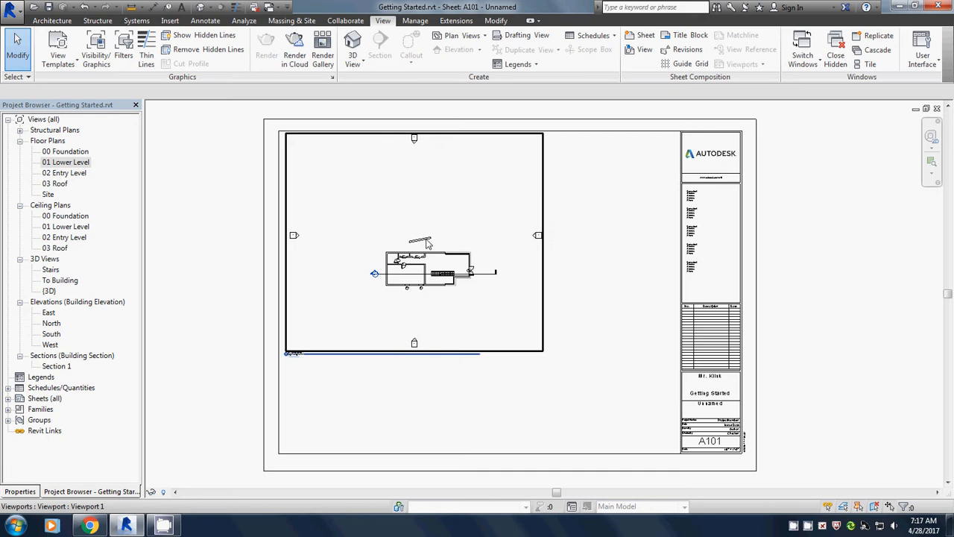
{"action": "left_click", "coordinate": [544, 192]}
{"action": "key", "text": "Delete"}
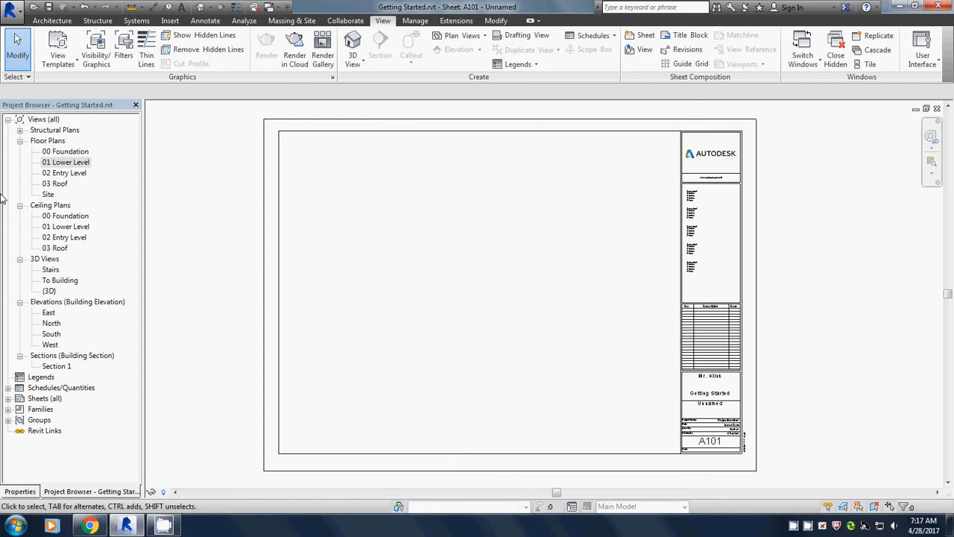
Step: Open the 01 Lower Level floor plan and show its crop region
{"action": "double_click", "coordinate": [45, 164]}
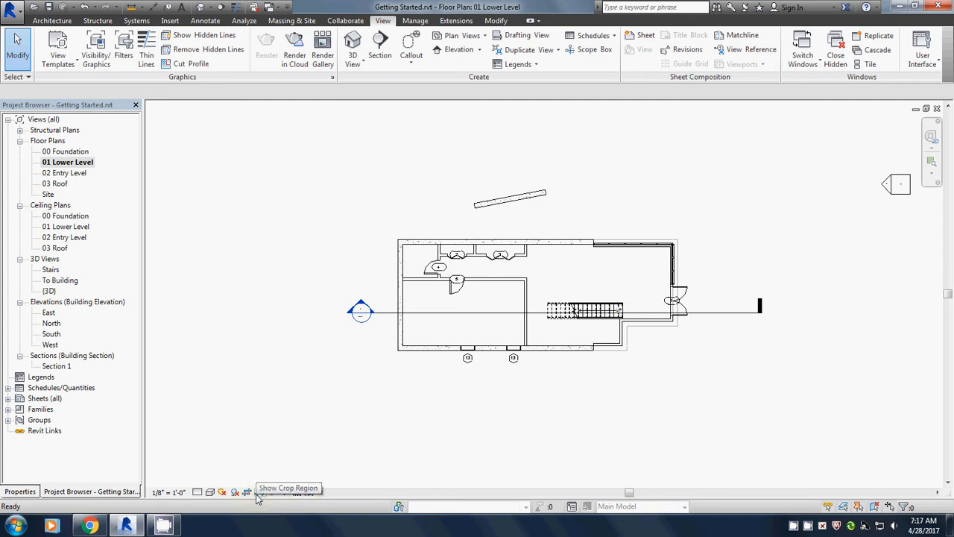
{"action": "scroll", "coordinate": [300, 468], "scroll_direction": "down", "scroll_amount": 2}
{"action": "scroll", "coordinate": [300, 468], "scroll_direction": "down", "scroll_amount": 2}
{"action": "middle_click_drag", "start_coordinate": [313, 448], "coordinate": [343, 333]}
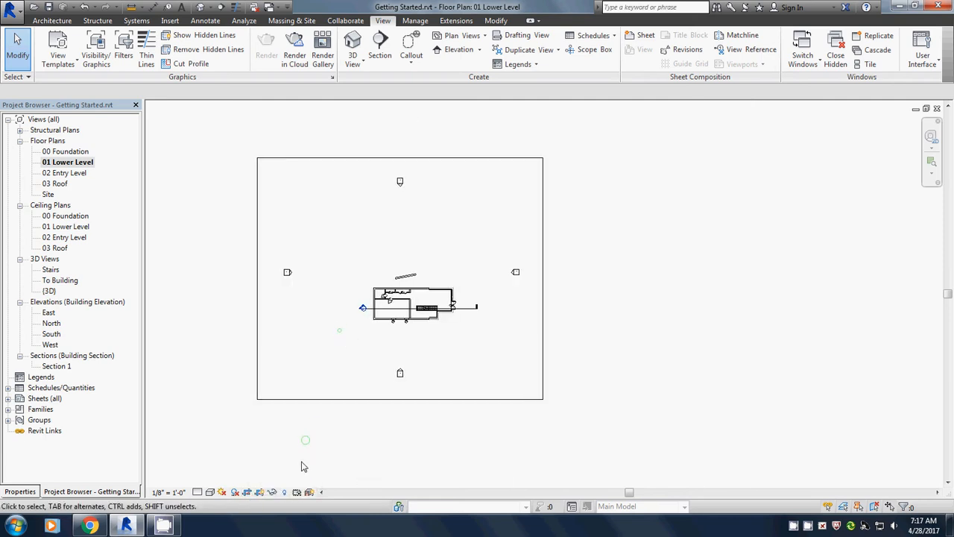
Step: Tighten all four sides of the 01 Lower Level crop region around the building and its section marker
{"action": "left_click", "coordinate": [292, 400]}
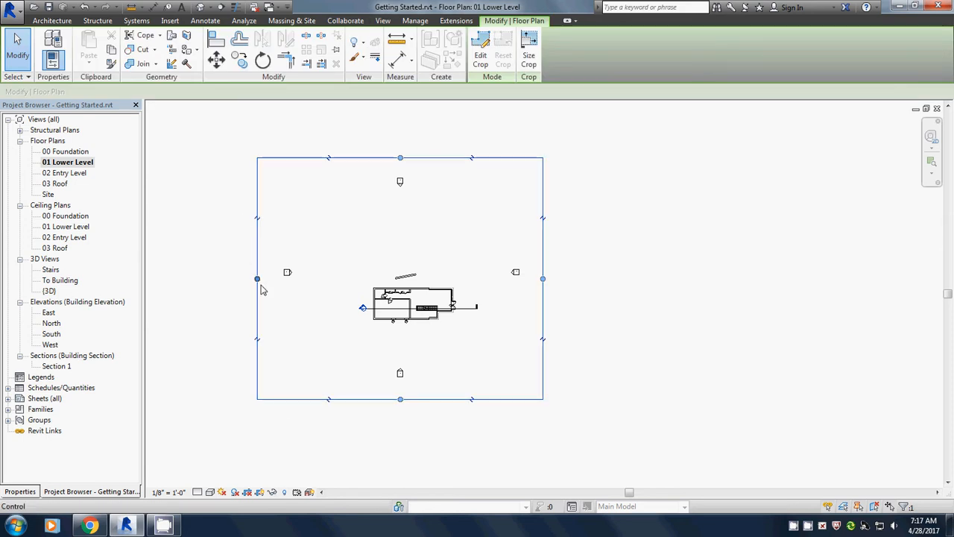
{"action": "left_click_drag", "start_coordinate": [257, 279], "coordinate": [357, 279]}
{"action": "left_click_drag", "start_coordinate": [451, 399], "coordinate": [439, 331]}
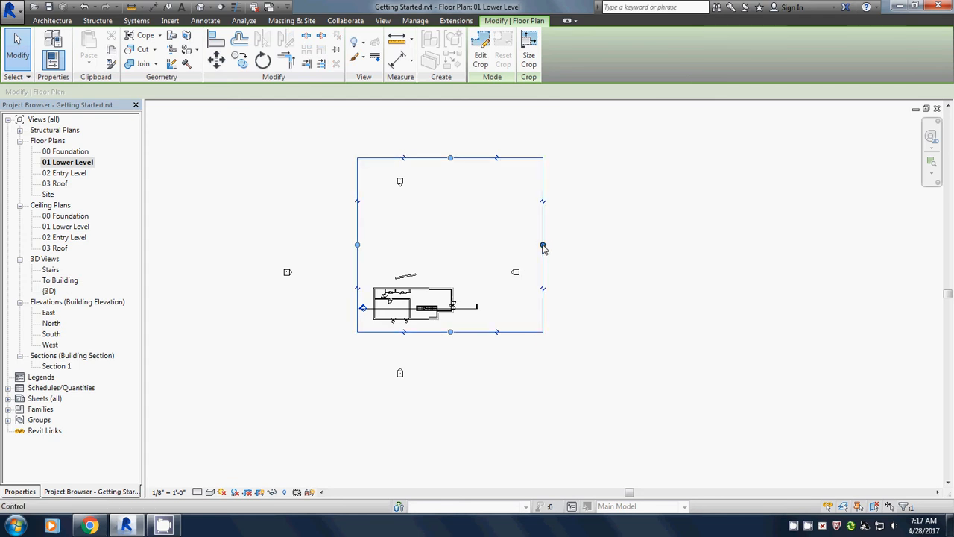
{"action": "left_click_drag", "start_coordinate": [542, 246], "coordinate": [481, 246]}
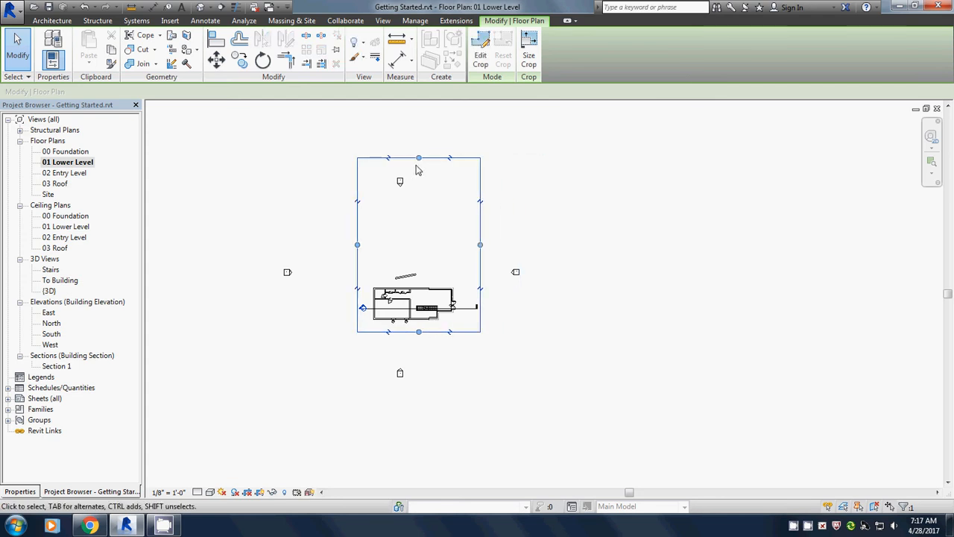
{"action": "left_click_drag", "start_coordinate": [419, 158], "coordinate": [418, 264]}
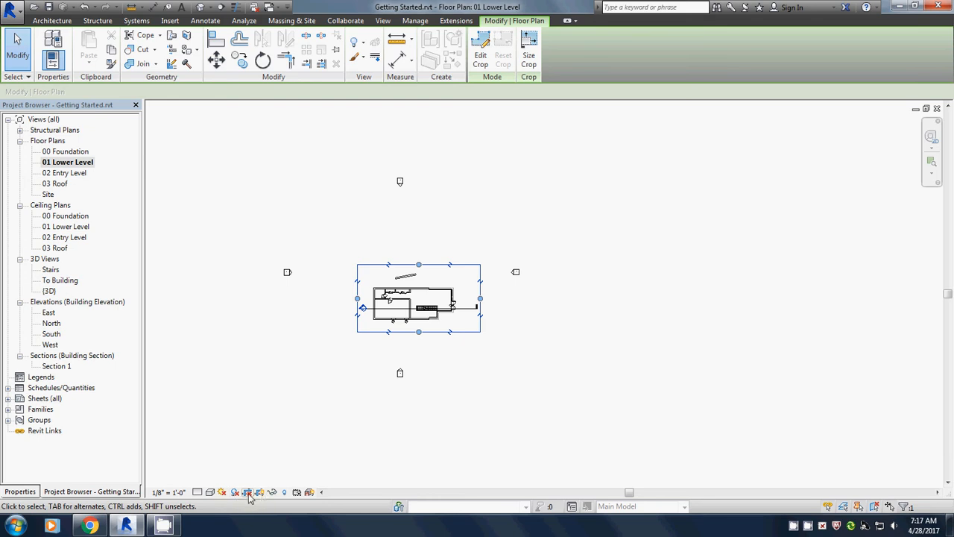
Step: Turn on cropping for the 01 Lower Level view and hide its crop region boundary
{"action": "key", "text": "Escape"}
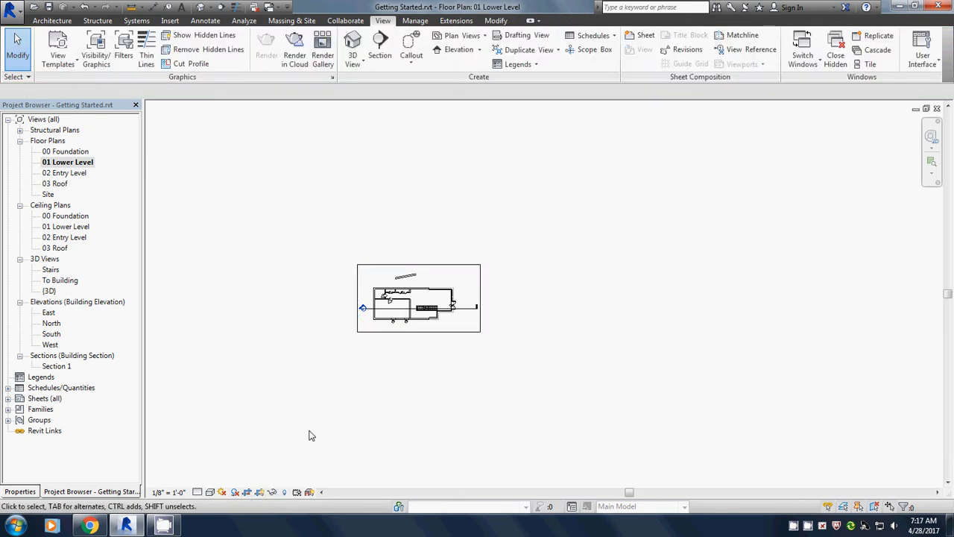
{"action": "left_click", "coordinate": [260, 493]}
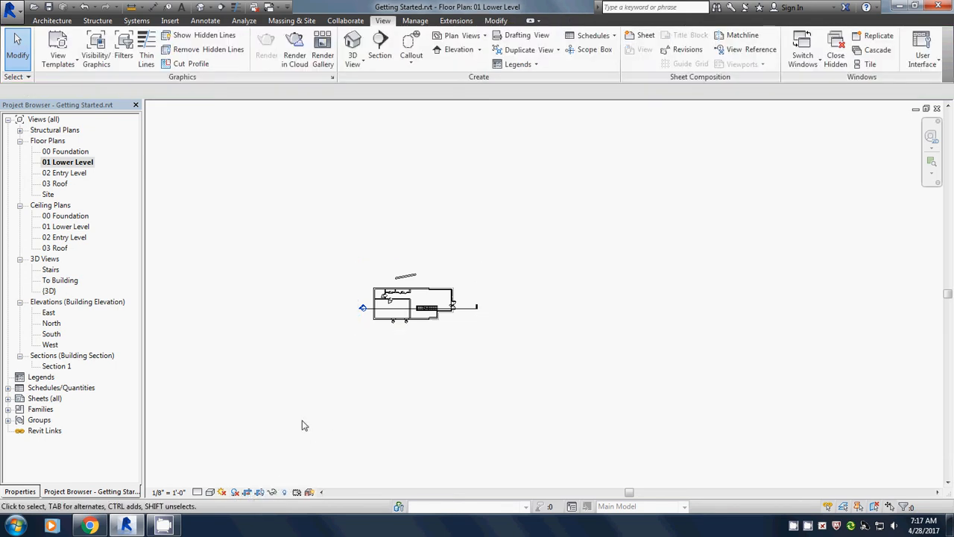
Step: Reopen sheet A101 and place the cropped 01 Lower Level floor plan in its upper-left corner
{"action": "double_click", "coordinate": [32, 400]}
{"action": "double_click", "coordinate": [57, 409]}
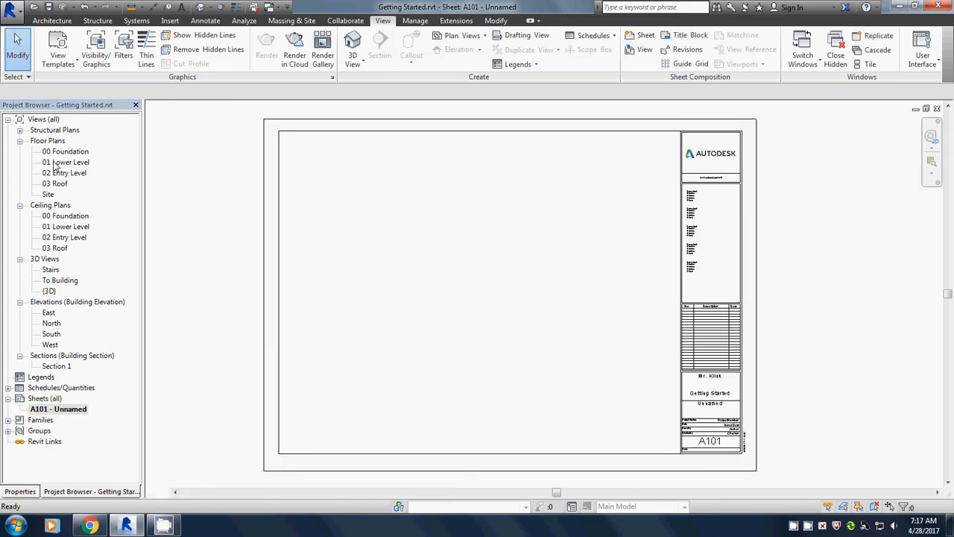
{"action": "left_click_drag", "start_coordinate": [59, 162], "coordinate": [375, 207]}
{"action": "left_click", "coordinate": [371, 189]}
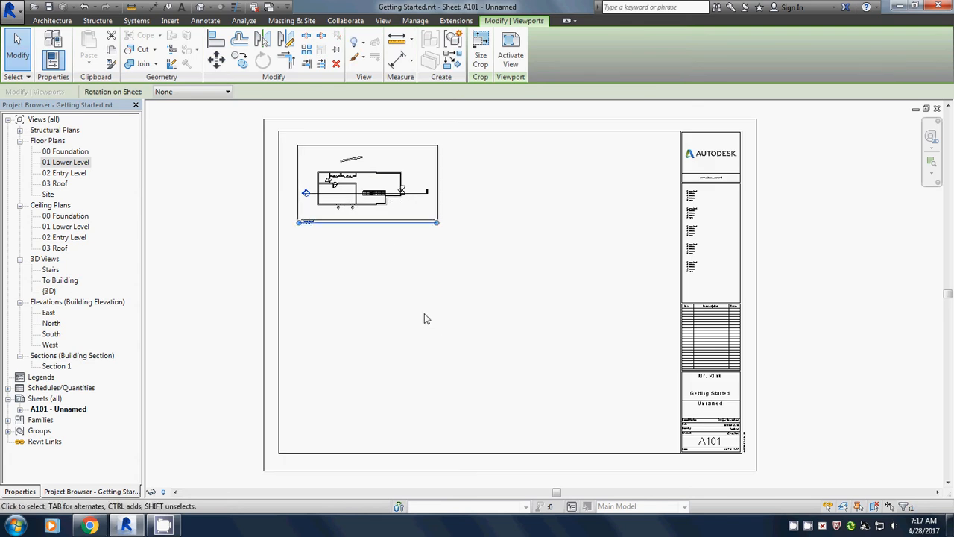
Step: Open the 02 Entry Level floor plan and show its crop region
{"action": "double_click", "coordinate": [66, 172]}
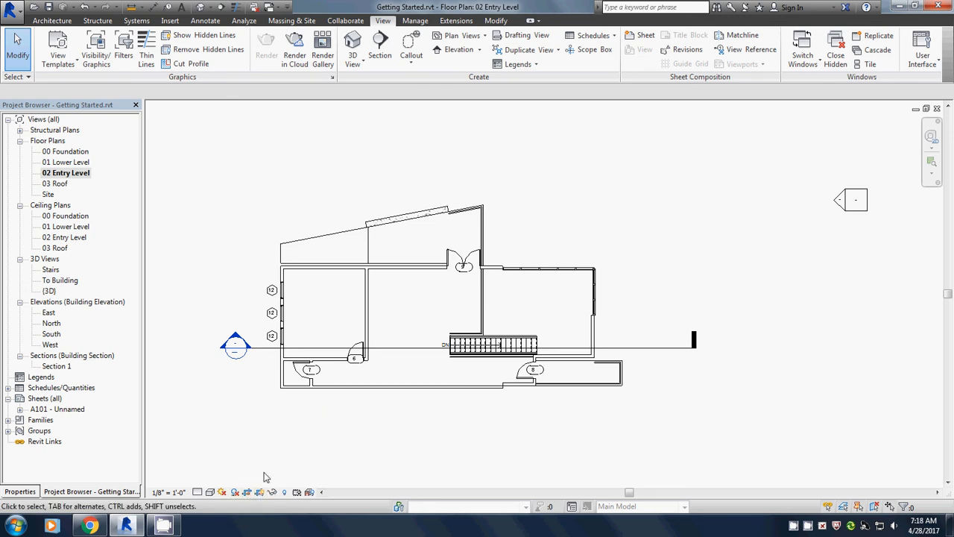
{"action": "scroll", "coordinate": [264, 474], "scroll_direction": "down", "scroll_amount": 2}
{"action": "scroll", "coordinate": [333, 397], "scroll_direction": "down", "scroll_amount": 3}
{"action": "middle_click_drag", "start_coordinate": [333, 397], "coordinate": [399, 351]}
{"action": "scroll", "coordinate": [398, 351], "scroll_direction": "down", "scroll_amount": 1}
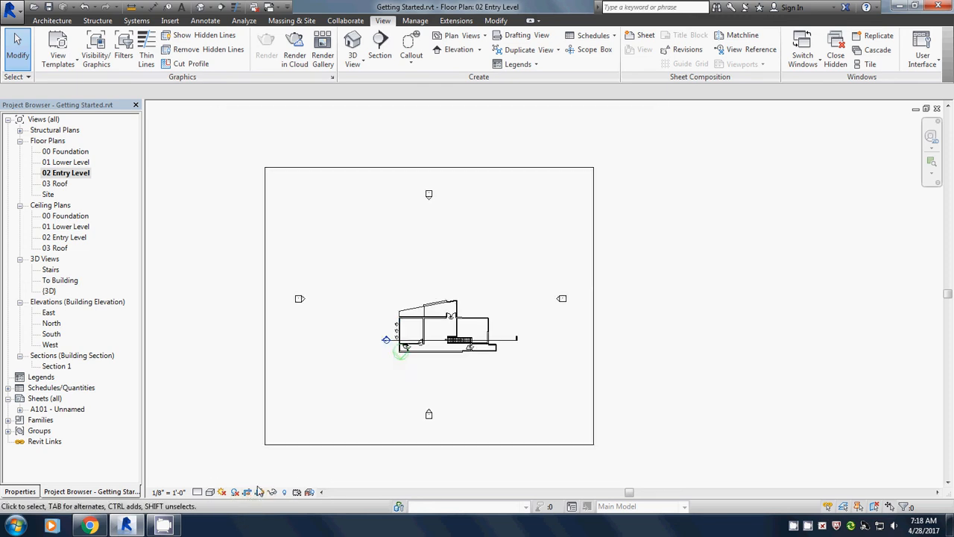
Step: Tighten all four sides of the 02 Entry Level crop region around the building and its section marker
{"action": "left_click", "coordinate": [306, 446]}
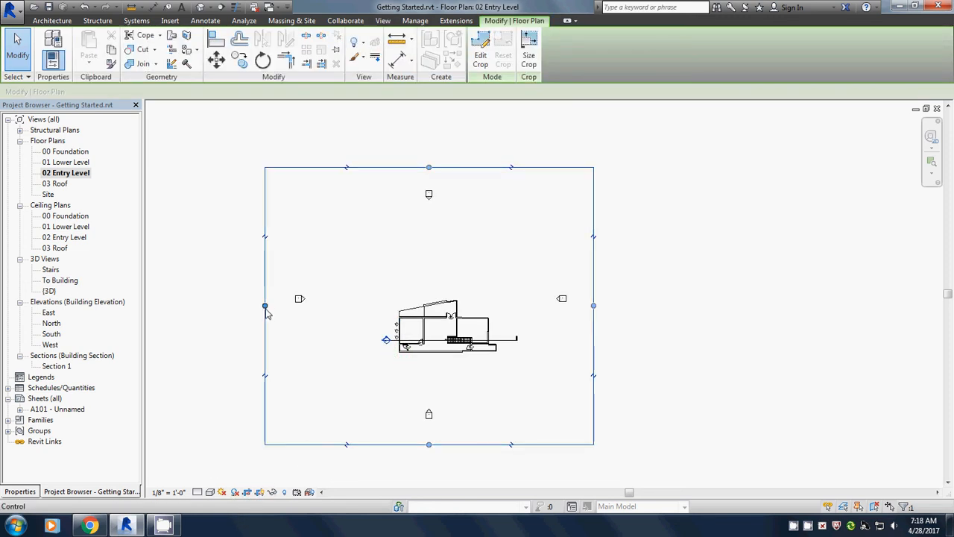
{"action": "left_click_drag", "start_coordinate": [265, 305], "coordinate": [375, 305]}
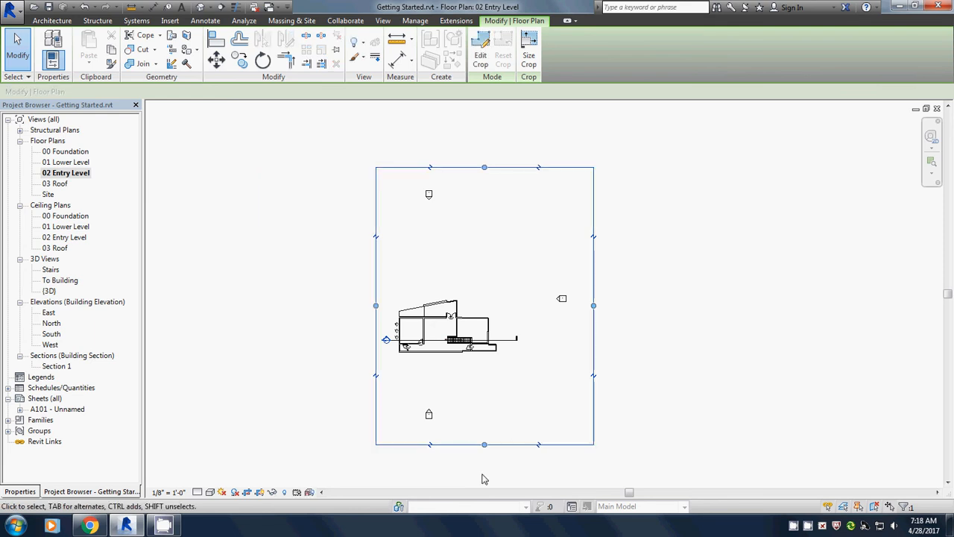
{"action": "left_click_drag", "start_coordinate": [485, 445], "coordinate": [474, 361]}
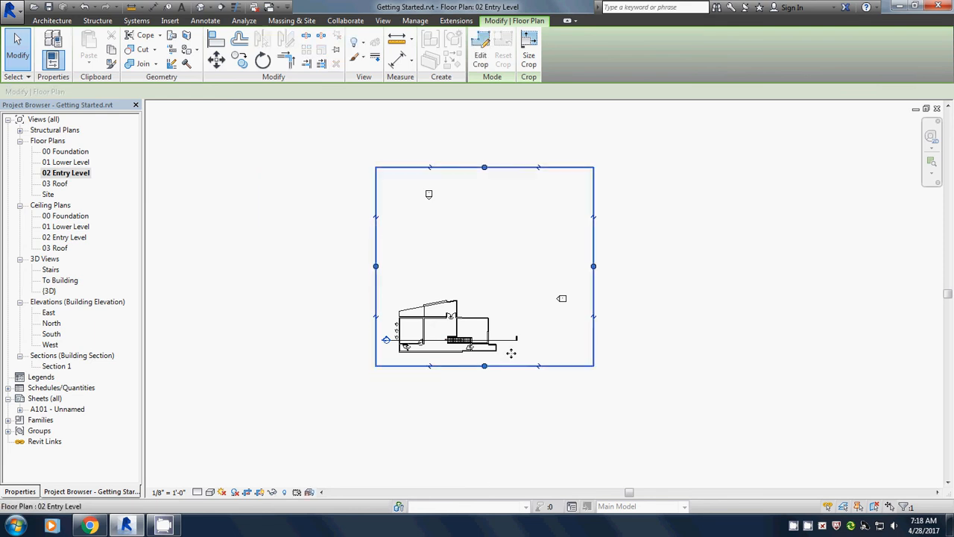
{"action": "left_click_drag", "start_coordinate": [594, 267], "coordinate": [524, 269]}
{"action": "left_click_drag", "start_coordinate": [449, 168], "coordinate": [449, 291]}
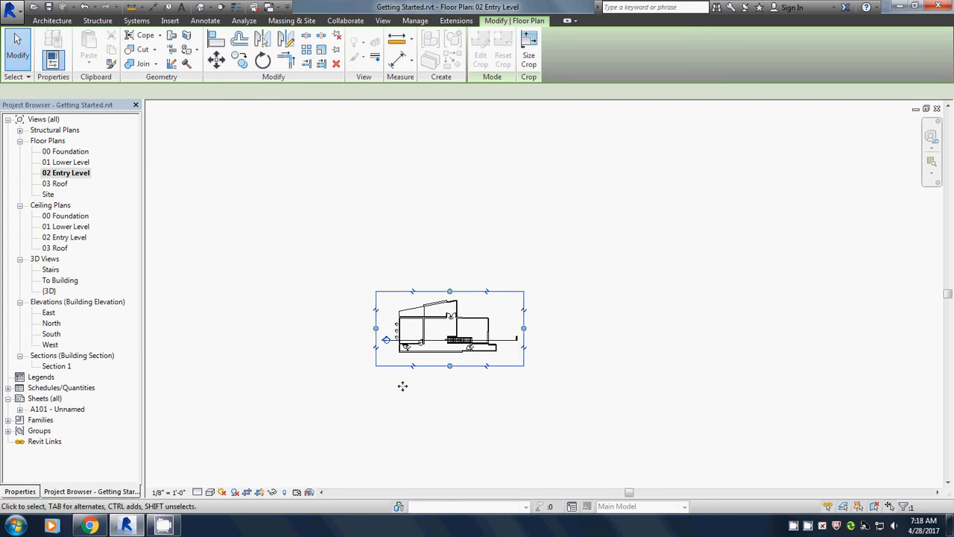
Step: Turn off cropping for the 02 Entry Level view and hide its crop region boundary
{"action": "left_click", "coordinate": [247, 493]}
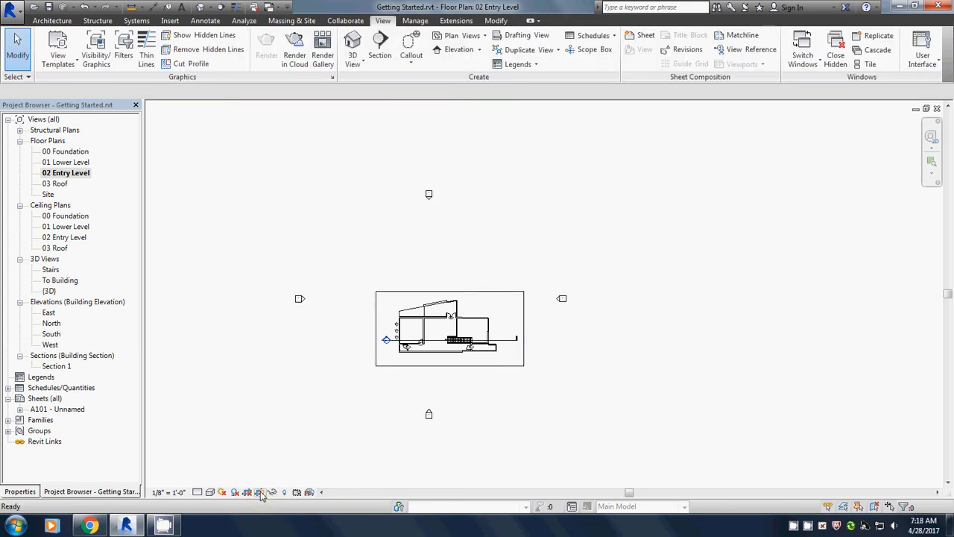
{"action": "left_click", "coordinate": [259, 492]}
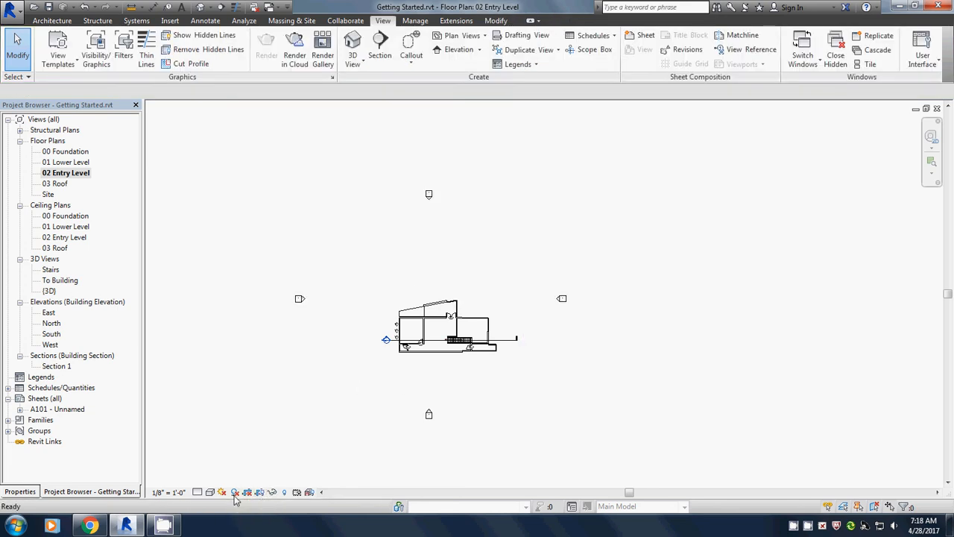
Step: Place the uncropped 02 Entry Level floor plan below the lower level plan on sheet A101 and delete that viewport
{"action": "double_click", "coordinate": [39, 410]}
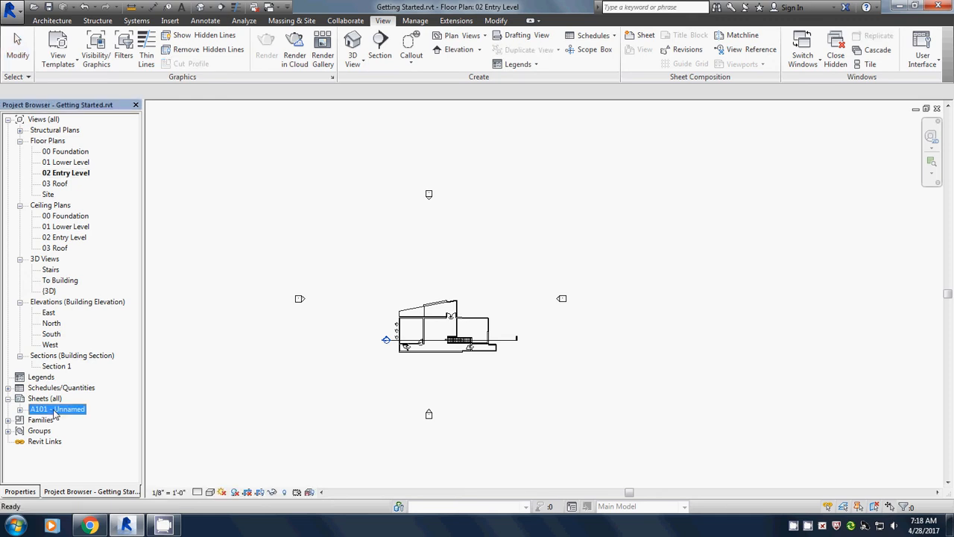
{"action": "left_click", "coordinate": [67, 173]}
{"action": "left_click_drag", "start_coordinate": [380, 304], "coordinate": [379, 303]}
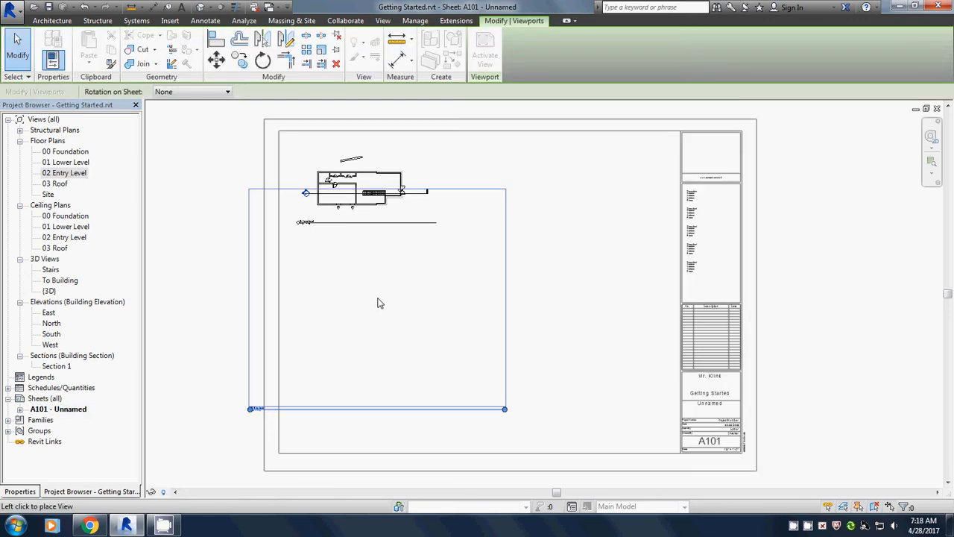
{"action": "left_click", "coordinate": [429, 341]}
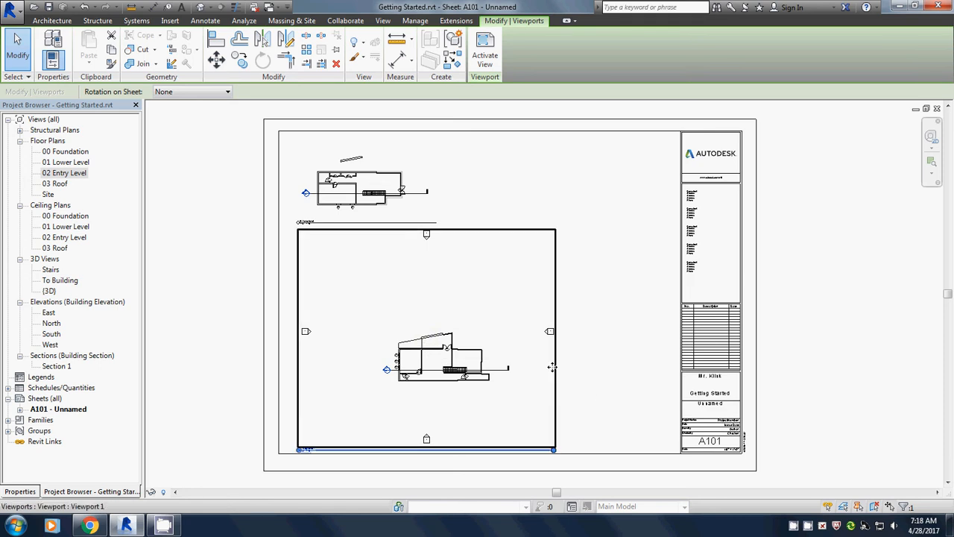
{"action": "key", "text": "Delete"}
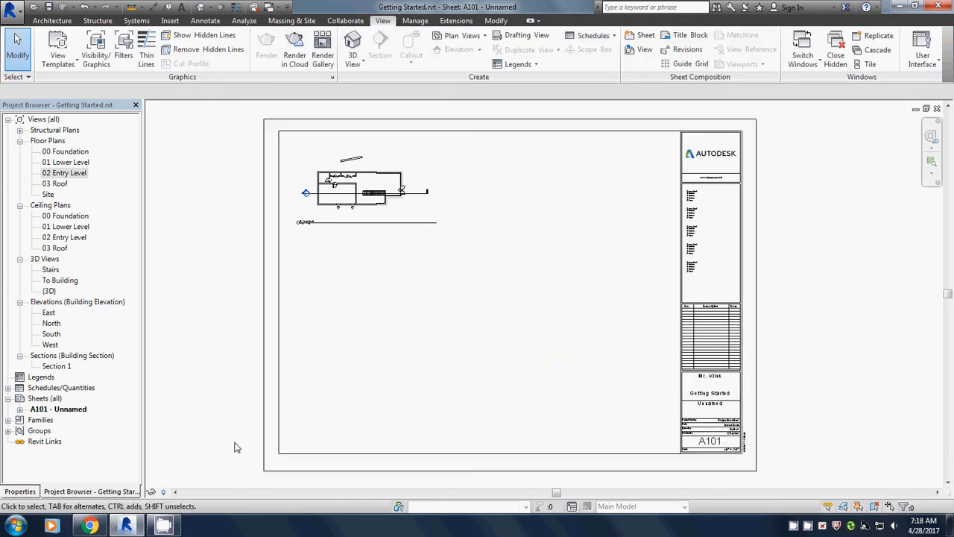
Step: Reopen the 02 Entry Level floor plan, show its crop region and turn cropping on
{"action": "double_click", "coordinate": [70, 176]}
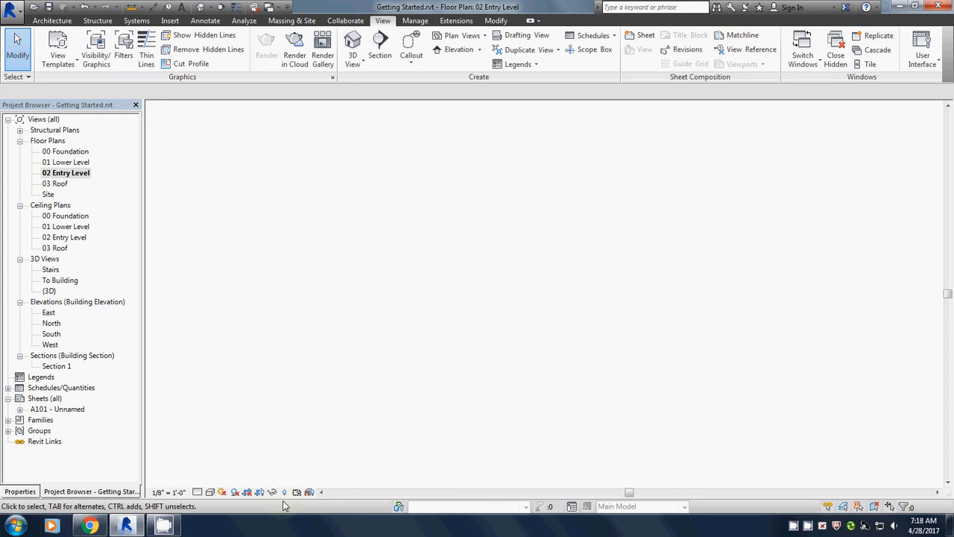
{"action": "left_click", "coordinate": [259, 493]}
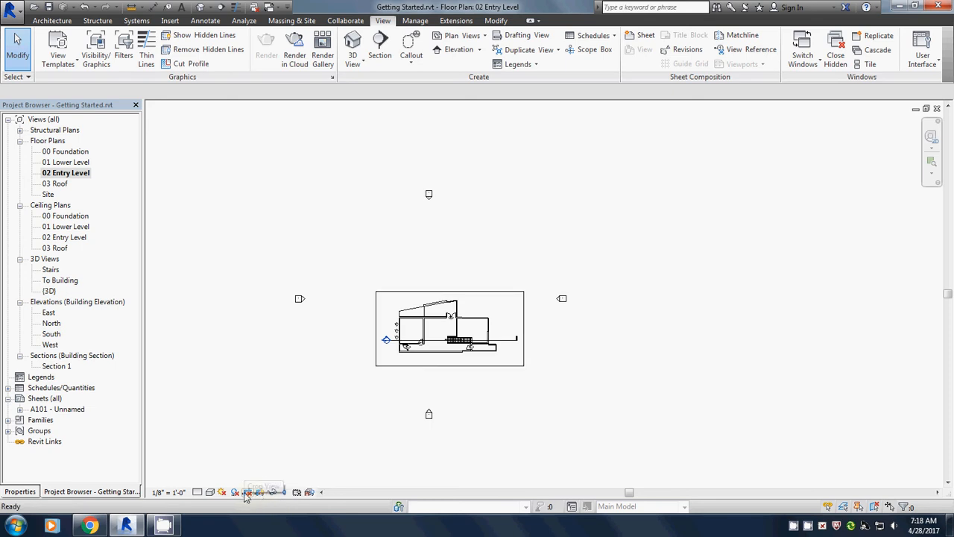
{"action": "left_click", "coordinate": [247, 495]}
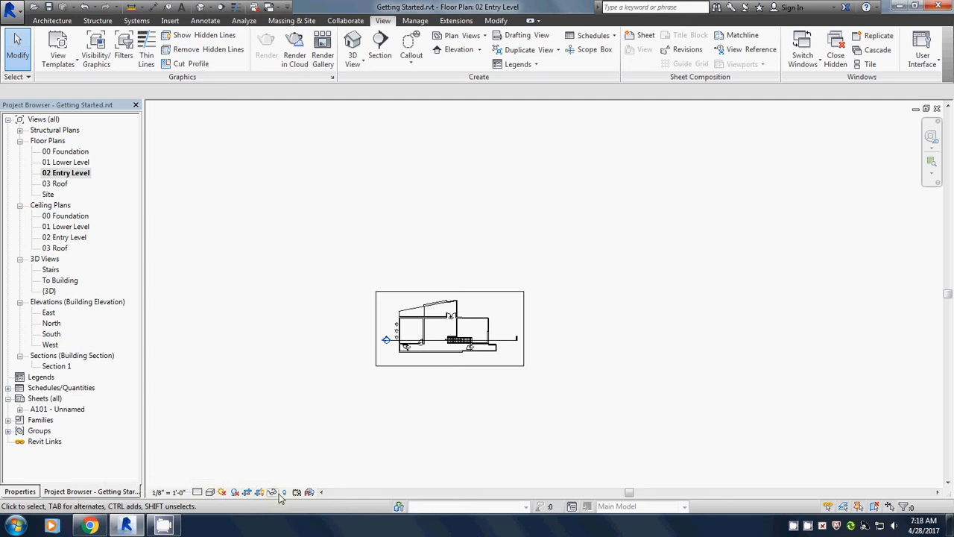
Step: Reopen sheet A101 and place the cropped 02 Entry Level floor plan directly below the 01 Lower Level plan
{"action": "double_click", "coordinate": [46, 410]}
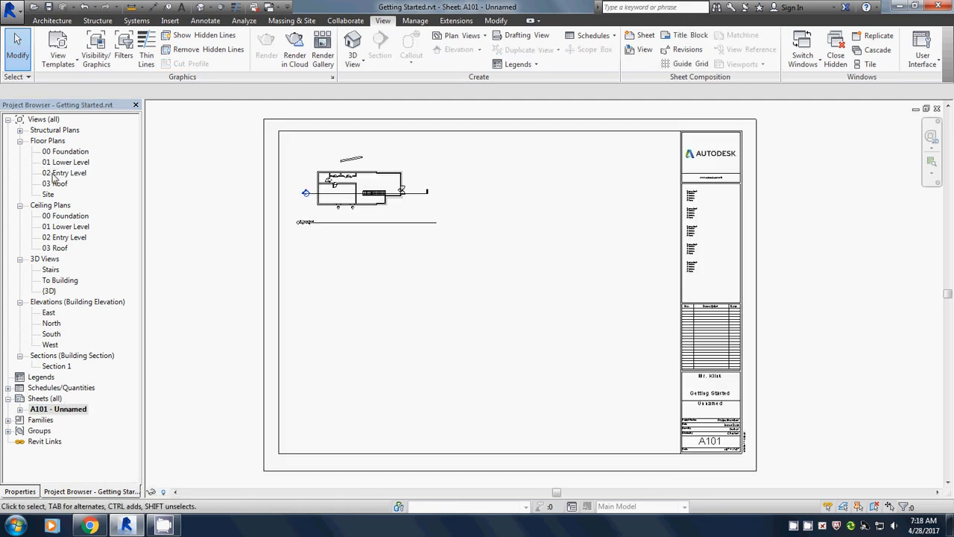
{"action": "left_click_drag", "start_coordinate": [52, 176], "coordinate": [360, 315]}
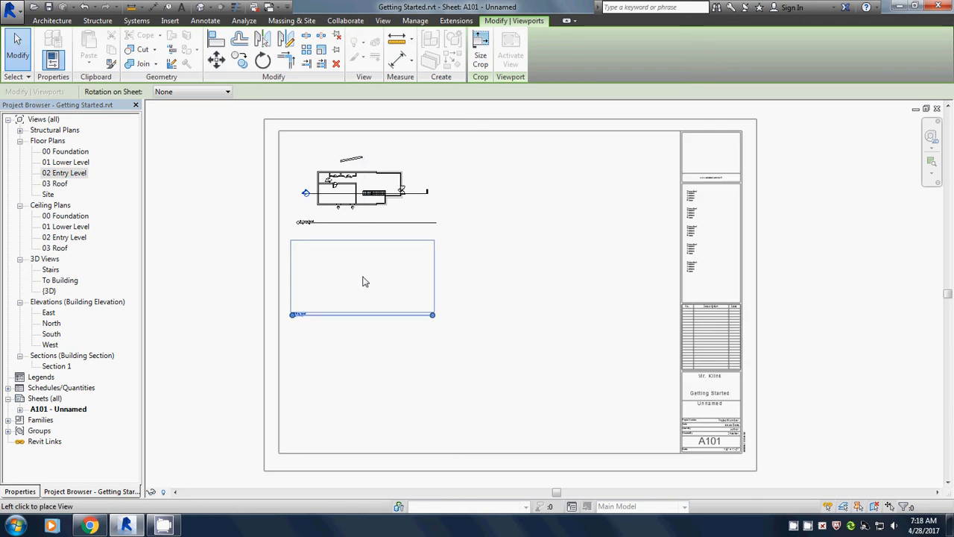
{"action": "left_click", "coordinate": [367, 278]}
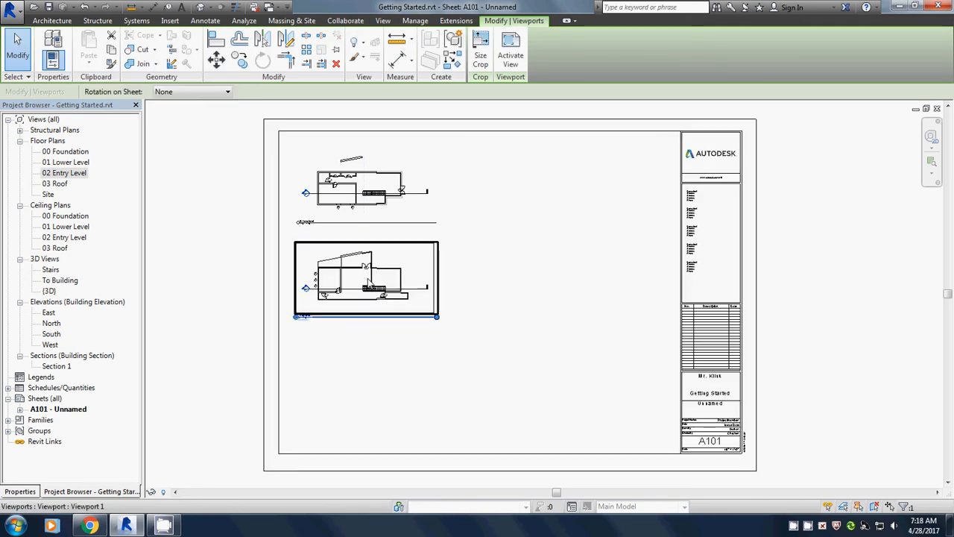
{"action": "left_click", "coordinate": [346, 369]}
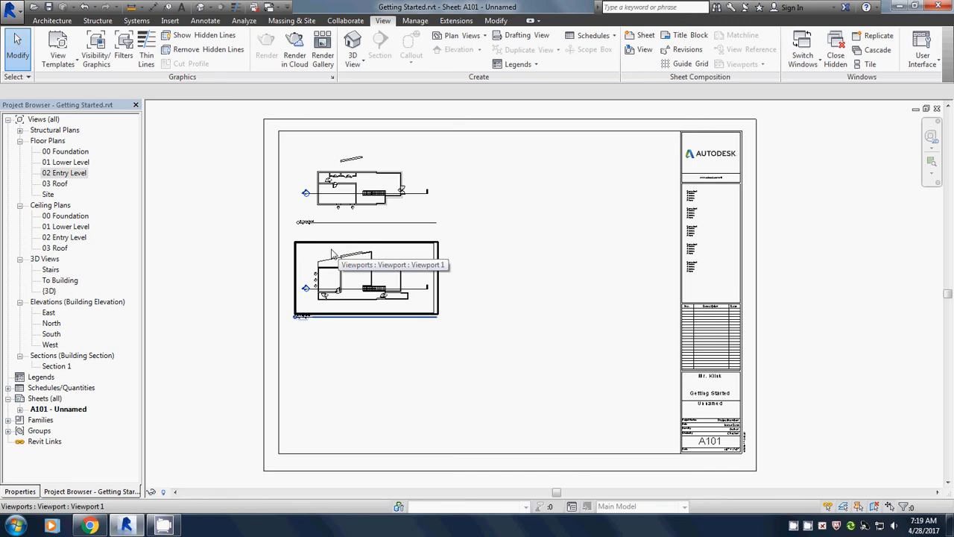
Step: Open the North elevation and show its crop region
{"action": "double_click", "coordinate": [49, 323]}
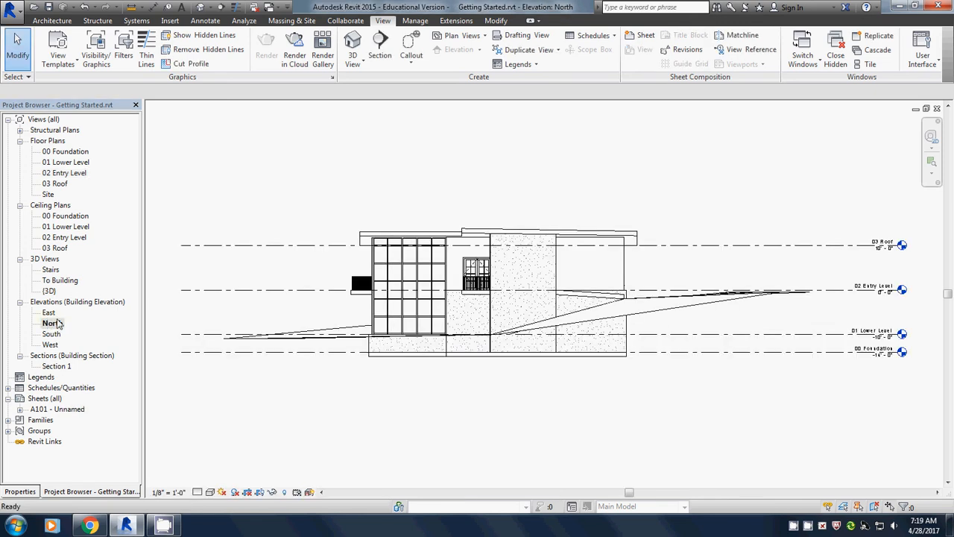
{"action": "scroll", "coordinate": [194, 324], "scroll_direction": "down", "scroll_amount": 3}
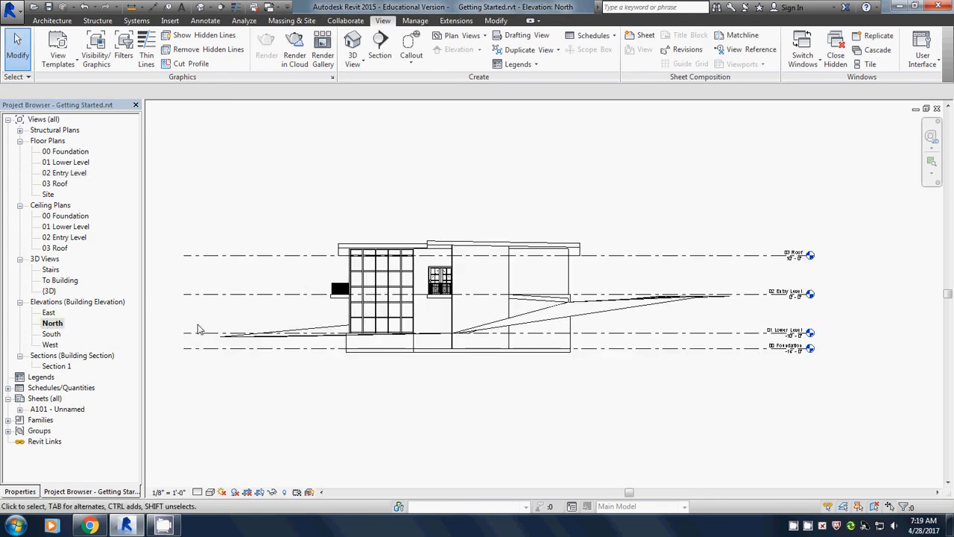
{"action": "left_click", "coordinate": [258, 494]}
{"action": "scroll", "coordinate": [245, 390], "scroll_direction": "down", "scroll_amount": 2}
{"action": "middle_click_drag", "start_coordinate": [245, 385], "coordinate": [338, 373]}
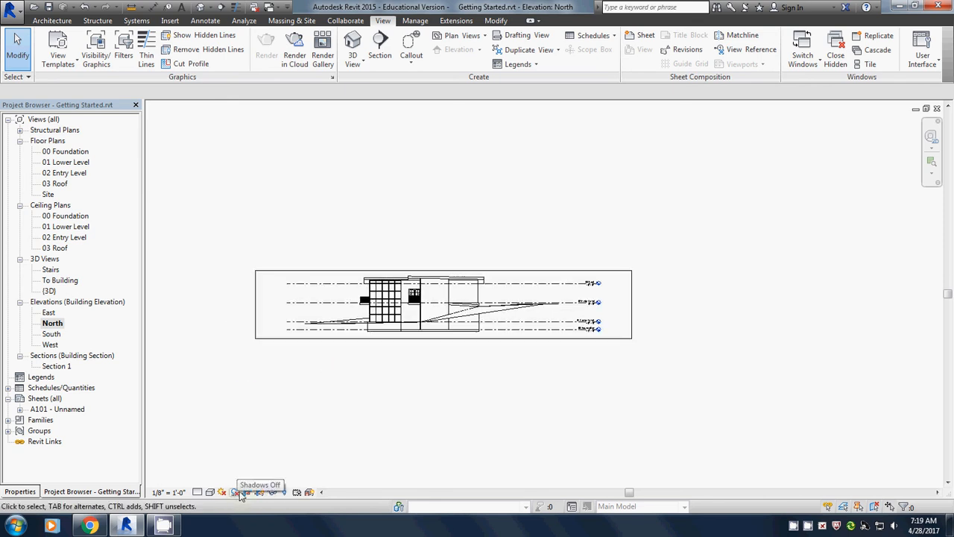
Step: Pull in the two vertical sides of the North elevation's crop region close to the ends of the level lines
{"action": "left_click", "coordinate": [255, 304]}
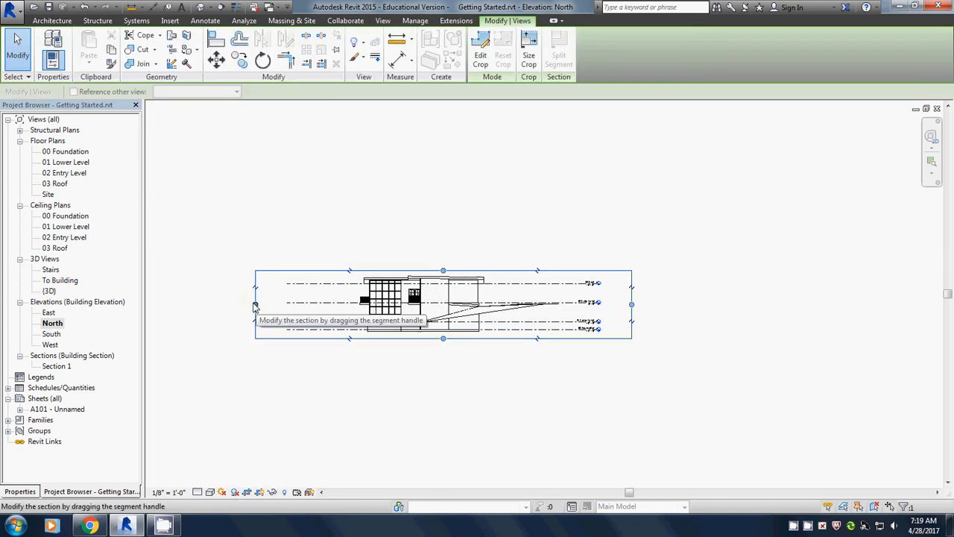
{"action": "left_click_drag", "start_coordinate": [255, 304], "coordinate": [281, 304]}
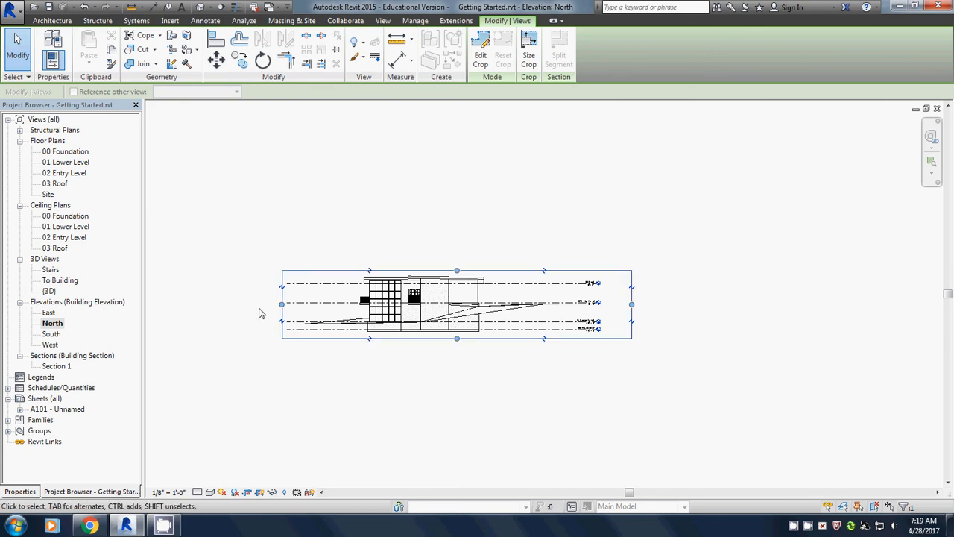
{"action": "left_click_drag", "start_coordinate": [633, 305], "coordinate": [604, 305]}
Step: Turn off cropping for the North elevation and hide its crop region boundary
{"action": "left_click", "coordinate": [246, 492]}
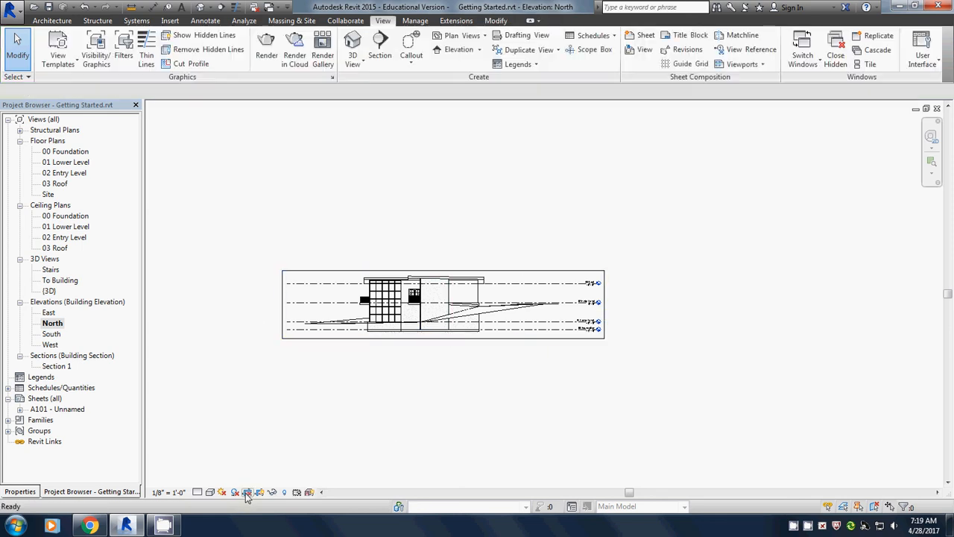
{"action": "left_click", "coordinate": [260, 492]}
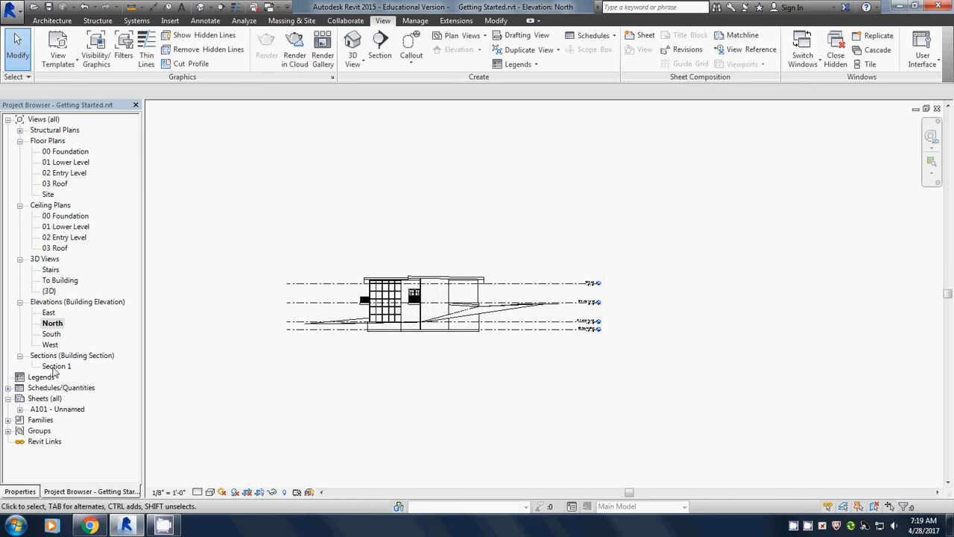
Step: Reopen sheet A101 and place the North elevation below the 02 Entry Level floor plan
{"action": "double_click", "coordinate": [43, 409]}
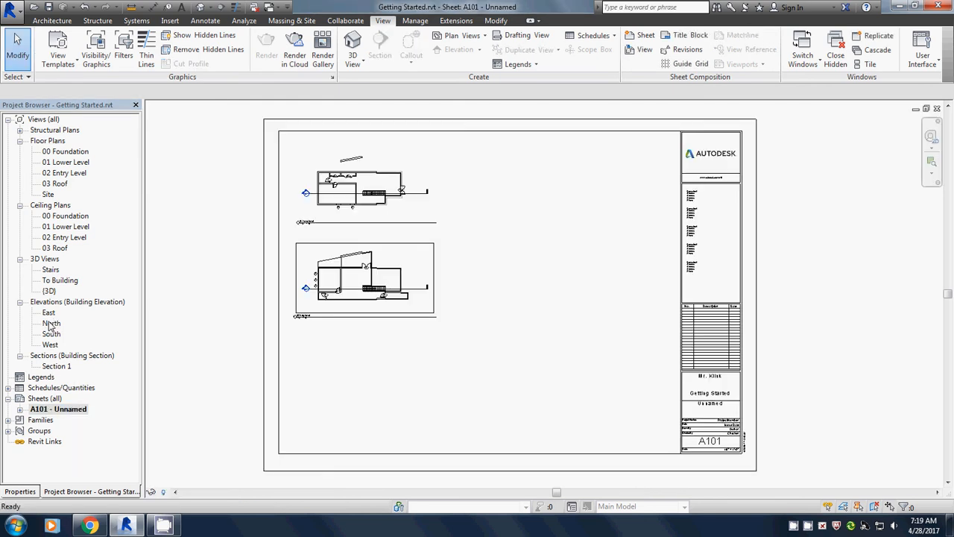
{"action": "left_click_drag", "start_coordinate": [50, 324], "coordinate": [388, 415]}
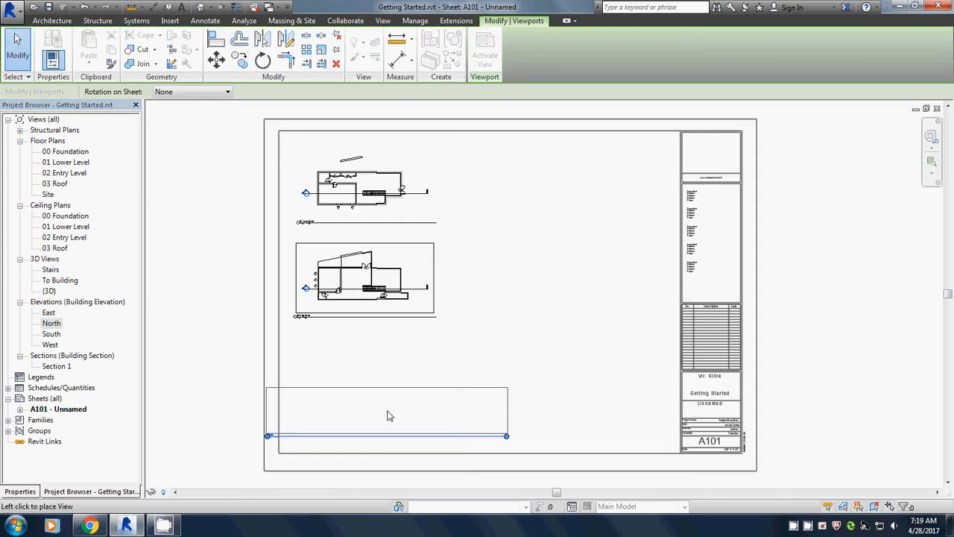
{"action": "left_click", "coordinate": [418, 389]}
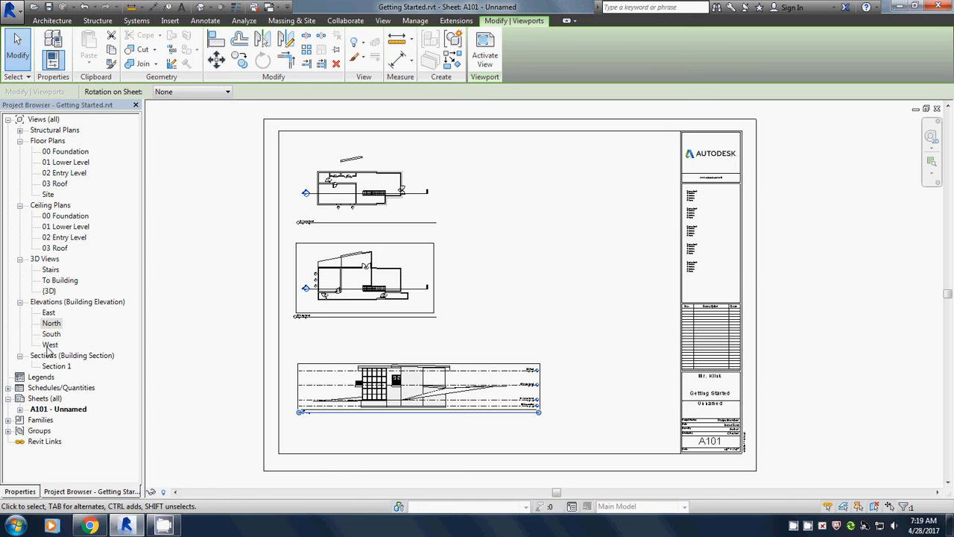
Step: In the East elevation, show the crop region and turn on shadows
{"action": "double_click", "coordinate": [49, 312]}
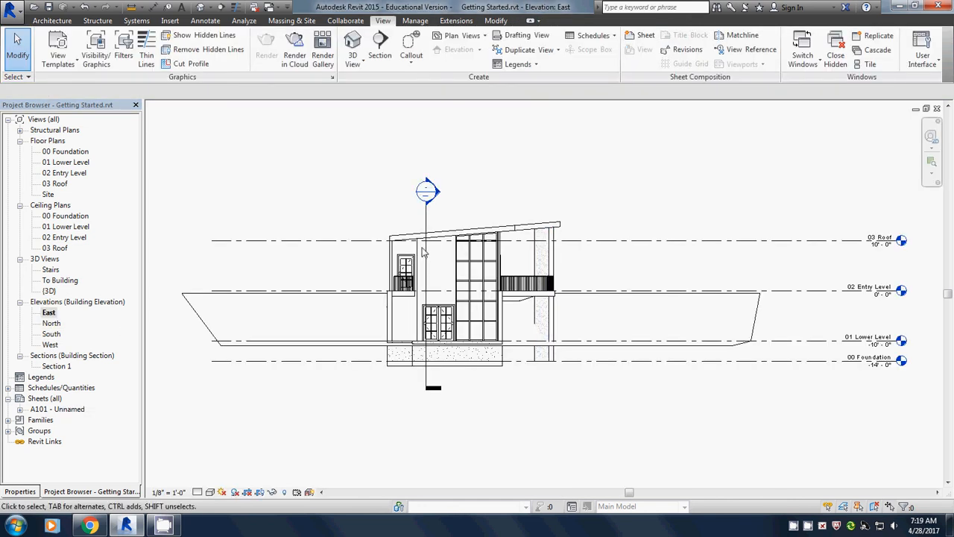
{"action": "scroll", "coordinate": [406, 360], "scroll_direction": "down", "scroll_amount": 2}
{"action": "left_click", "coordinate": [260, 492]}
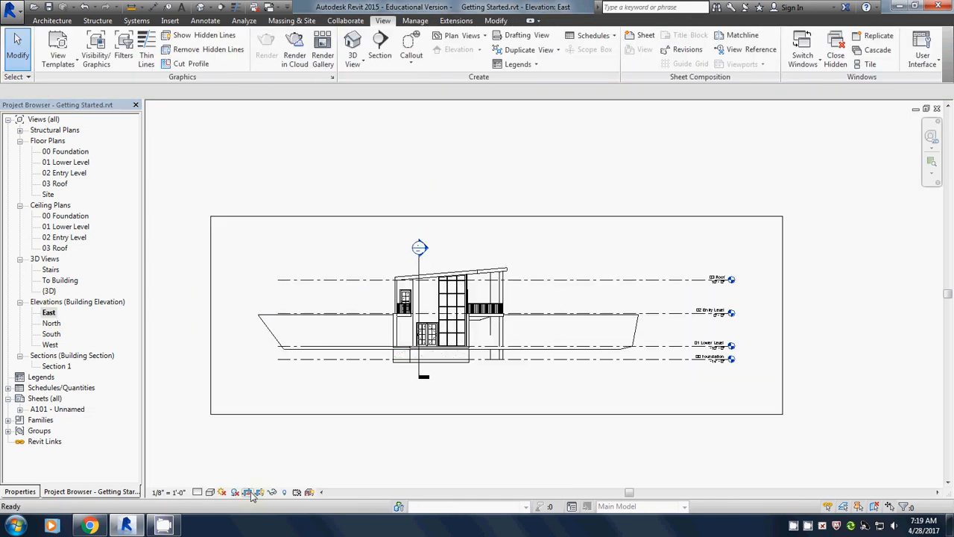
{"action": "left_click", "coordinate": [234, 492]}
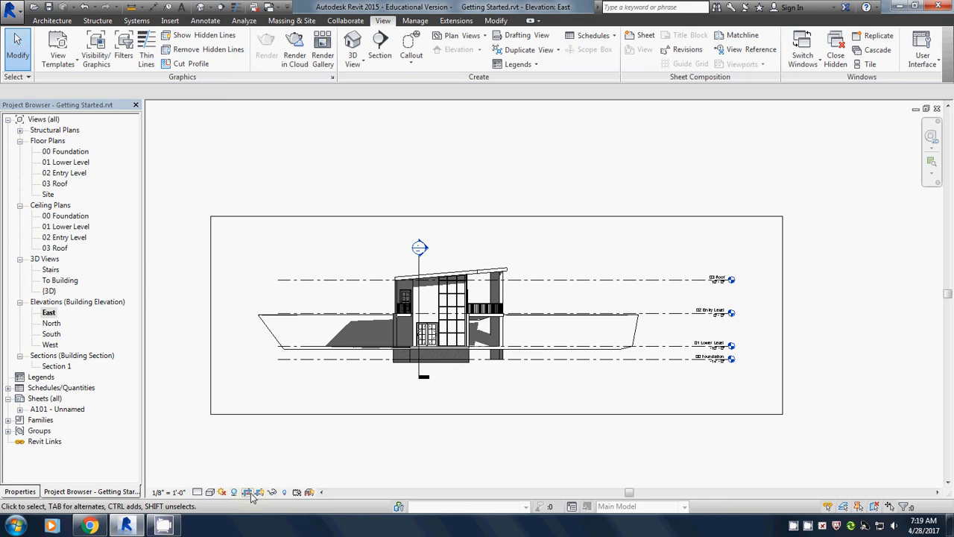
Step: Tighten all four sides of the East elevation's crop region around the terrain, level markers and section marker
{"action": "left_click", "coordinate": [246, 414]}
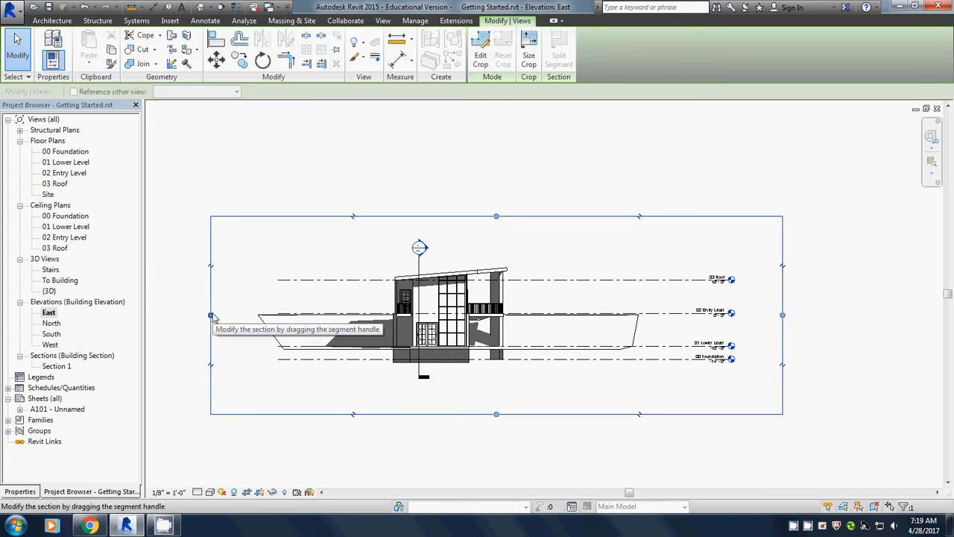
{"action": "left_click_drag", "start_coordinate": [211, 317], "coordinate": [249, 316]}
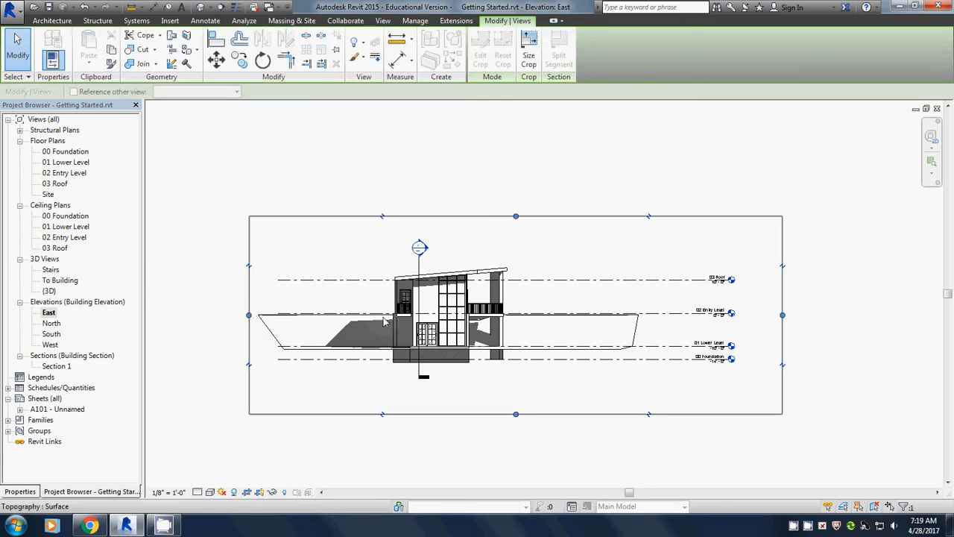
{"action": "left_click_drag", "start_coordinate": [783, 315], "coordinate": [743, 316]}
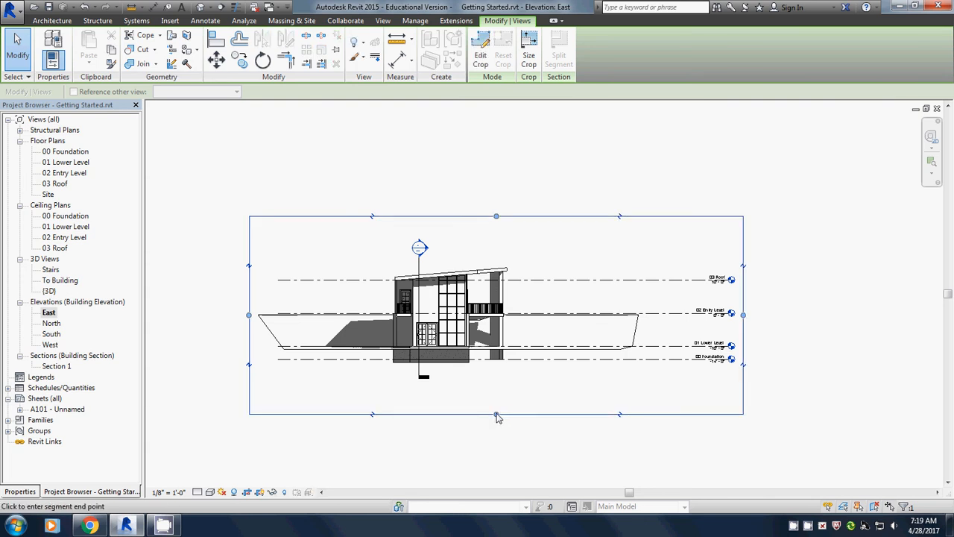
{"action": "left_click_drag", "start_coordinate": [496, 414], "coordinate": [492, 388]}
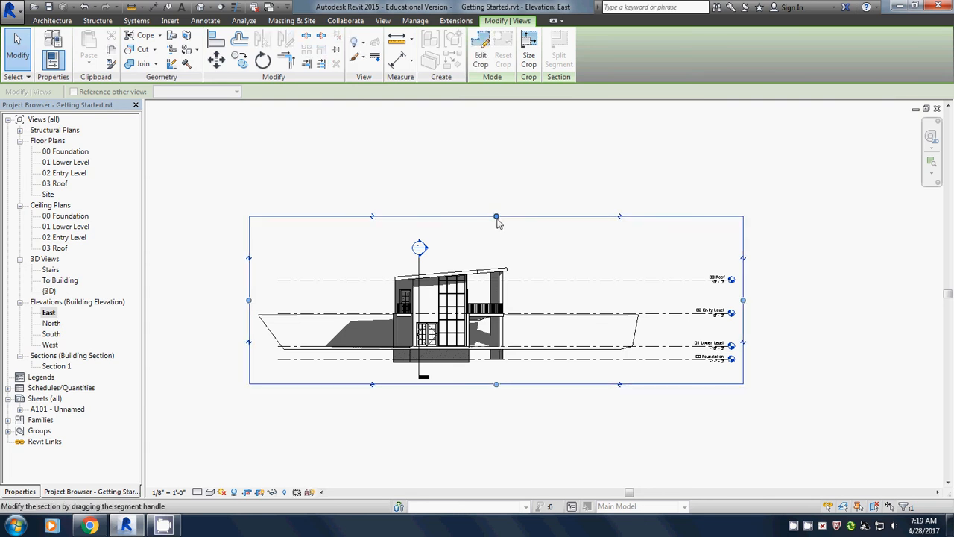
{"action": "left_click_drag", "start_coordinate": [496, 216], "coordinate": [497, 237]}
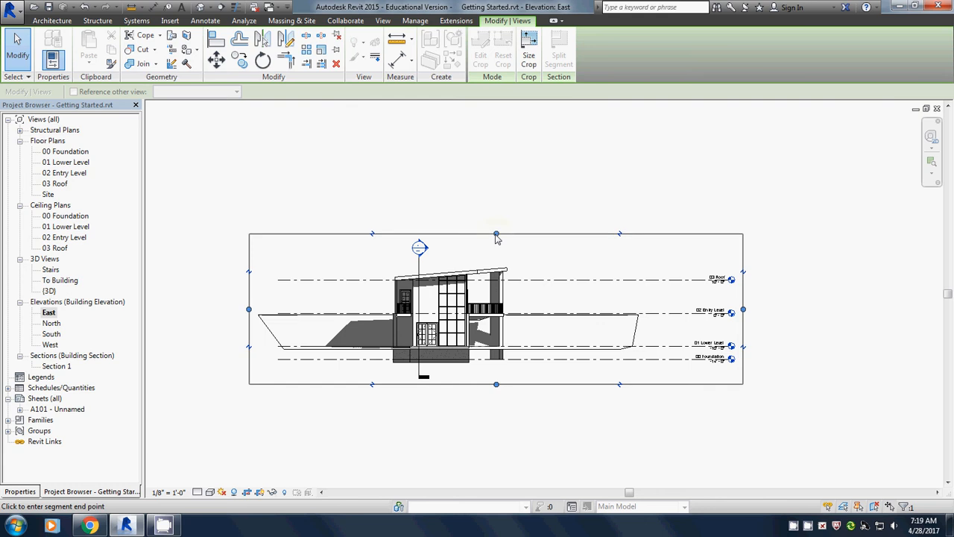
Step: Turn off cropping for the East elevation and hide its crop region boundary
{"action": "left_click", "coordinate": [247, 493]}
{"action": "left_click", "coordinate": [258, 493]}
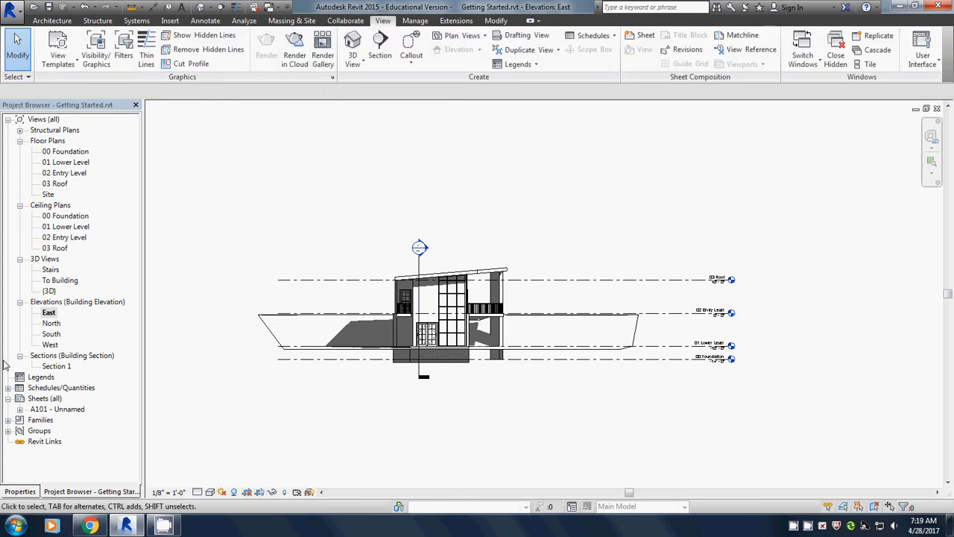
Step: Reopen sheet A101 and place the East elevation to the right of the lower floor plan, above the North elevation's level markers
{"action": "double_click", "coordinate": [38, 409]}
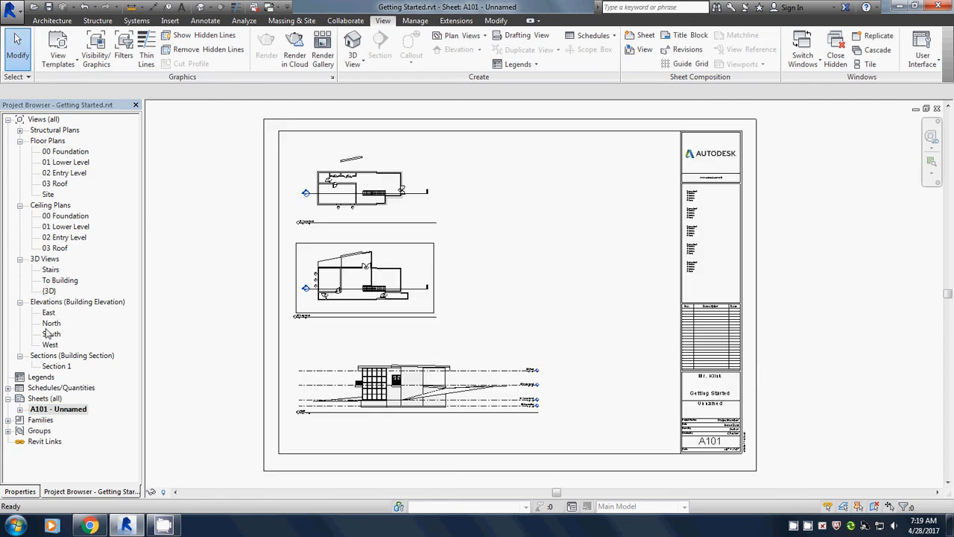
{"action": "left_click_drag", "start_coordinate": [47, 313], "coordinate": [560, 324]}
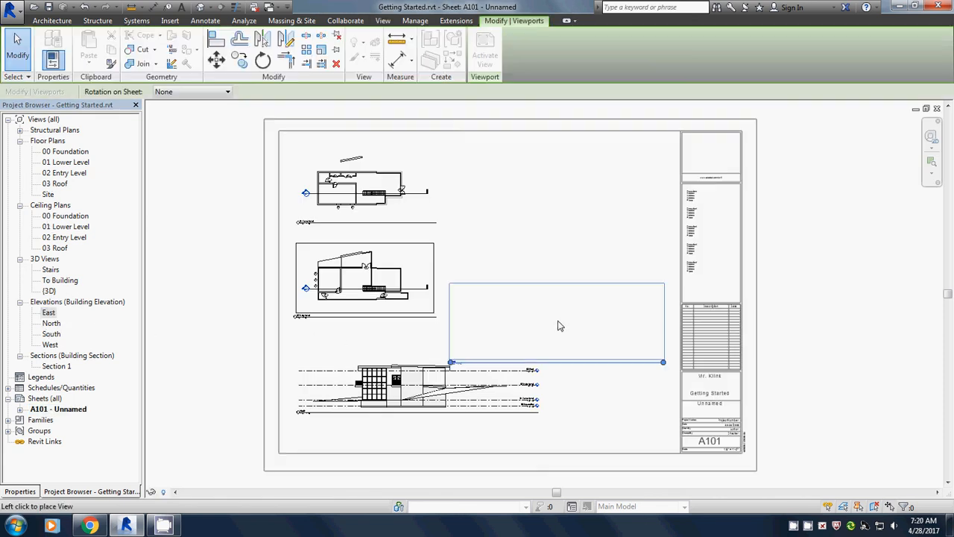
{"action": "left_click", "coordinate": [563, 314]}
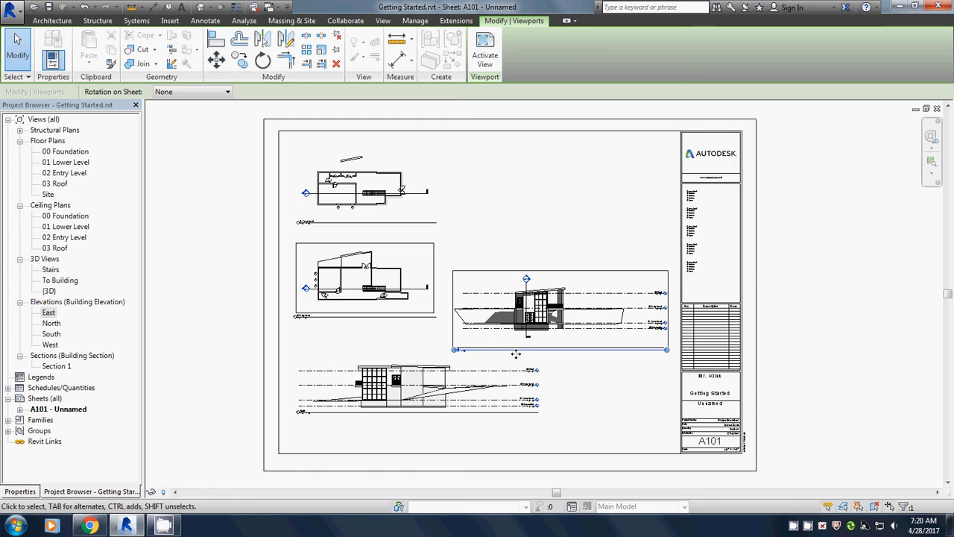
Step: Place the Door Schedule and the Window Schedule side by side on sheet A101, above the East elevation with their tops aligned
{"action": "left_click", "coordinate": [8, 388]}
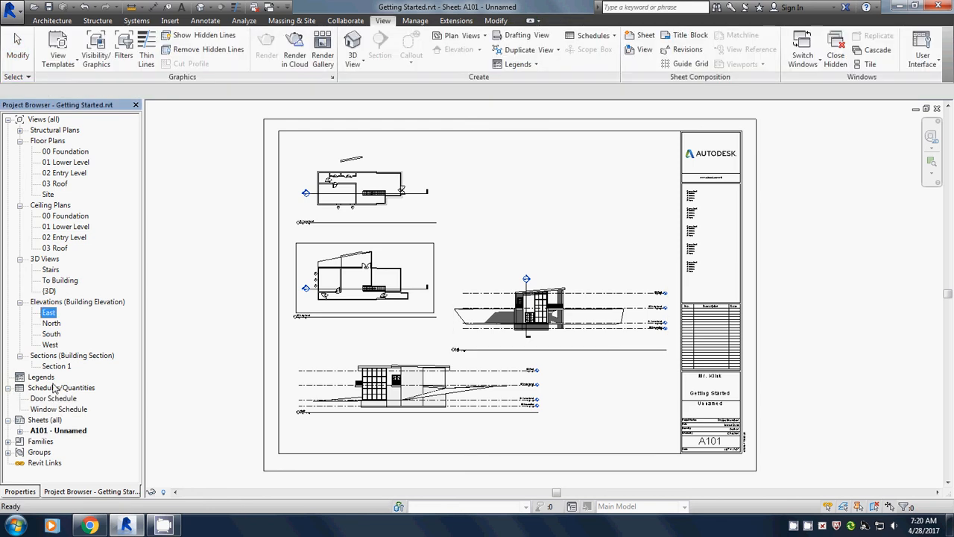
{"action": "left_click_drag", "start_coordinate": [45, 403], "coordinate": [508, 192]}
{"action": "left_click", "coordinate": [508, 192]}
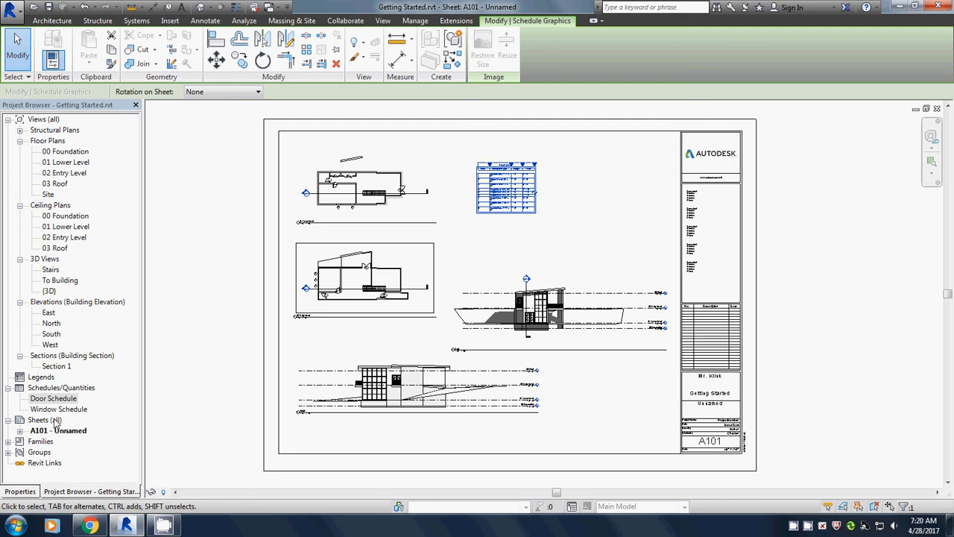
{"action": "left_click_drag", "start_coordinate": [52, 409], "coordinate": [607, 223]}
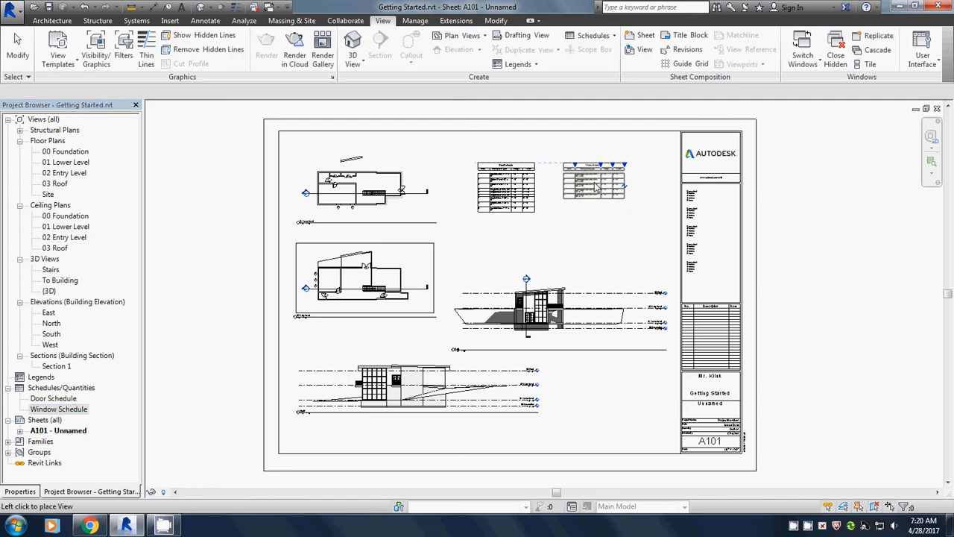
{"action": "left_click", "coordinate": [595, 187]}
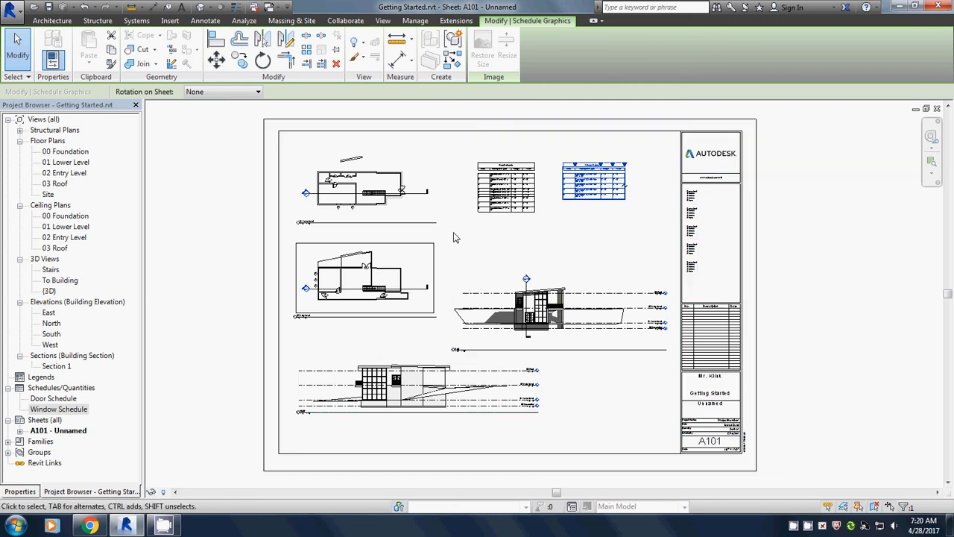
{"action": "scroll", "coordinate": [434, 276], "scroll_direction": "up", "scroll_amount": 2}
{"action": "scroll", "coordinate": [434, 281], "scroll_direction": "down", "scroll_amount": 1}
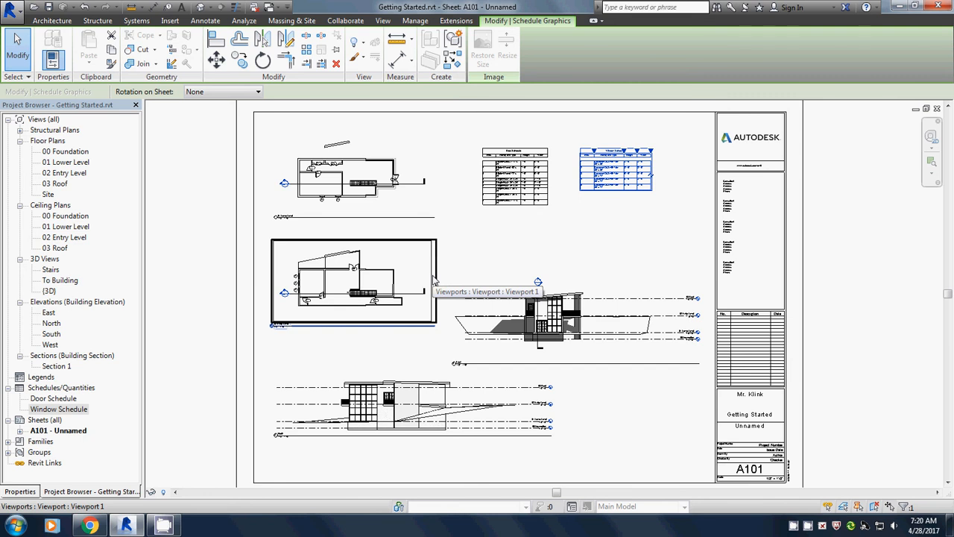
{"action": "right_click", "coordinate": [46, 421]}
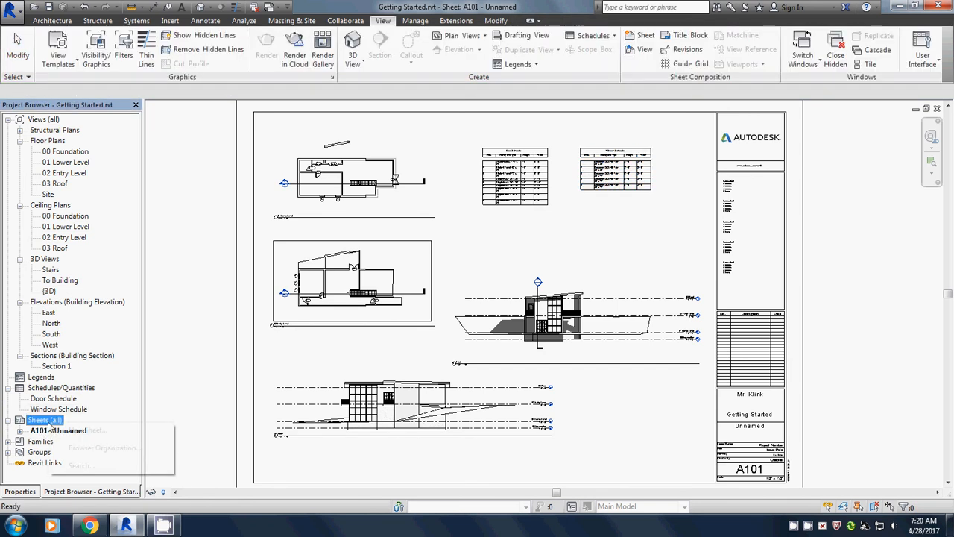
{"action": "left_click", "coordinate": [195, 349]}
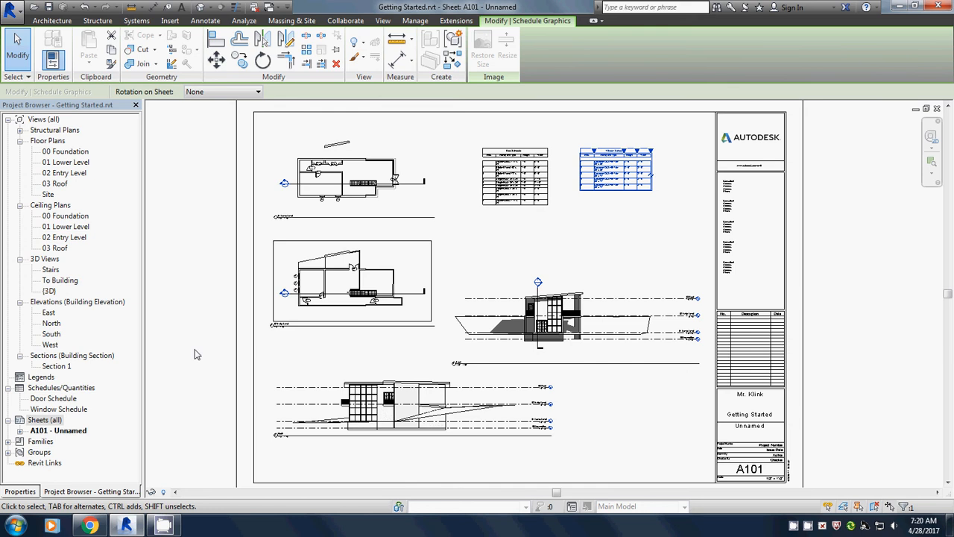
{"action": "scroll", "coordinate": [177, 358], "scroll_direction": "down", "scroll_amount": 2}
{"action": "middle_click_drag", "start_coordinate": [176, 358], "coordinate": [264, 325]}
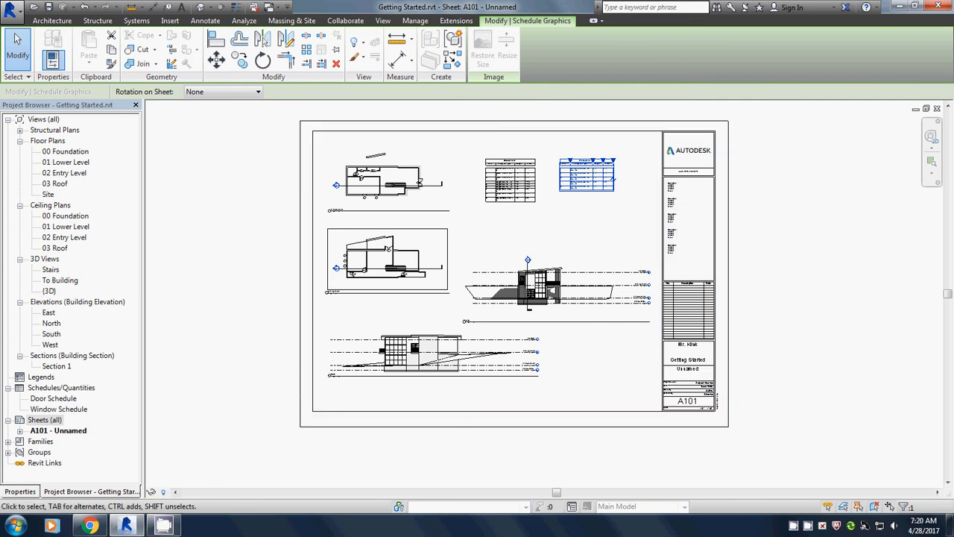
{"action": "mouse_move", "coordinate": [168, 529]}
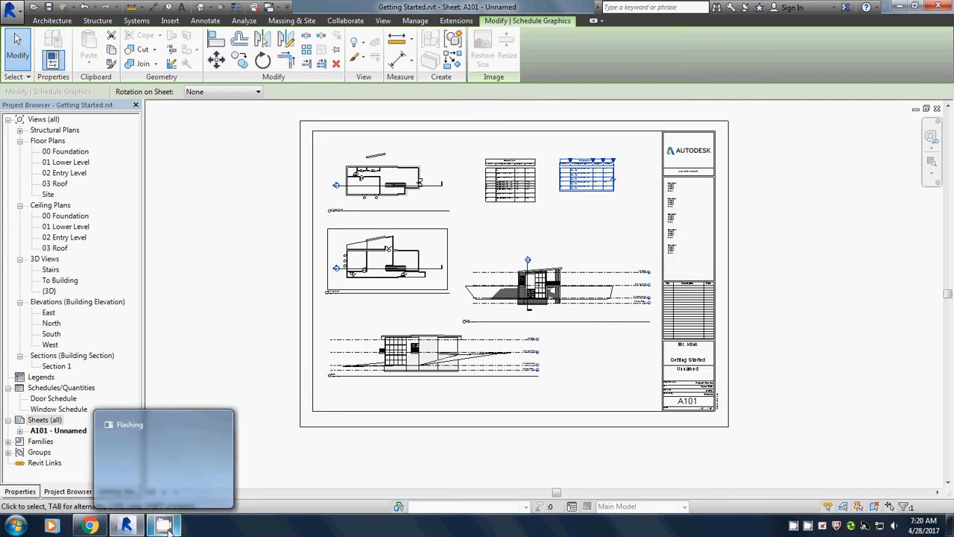